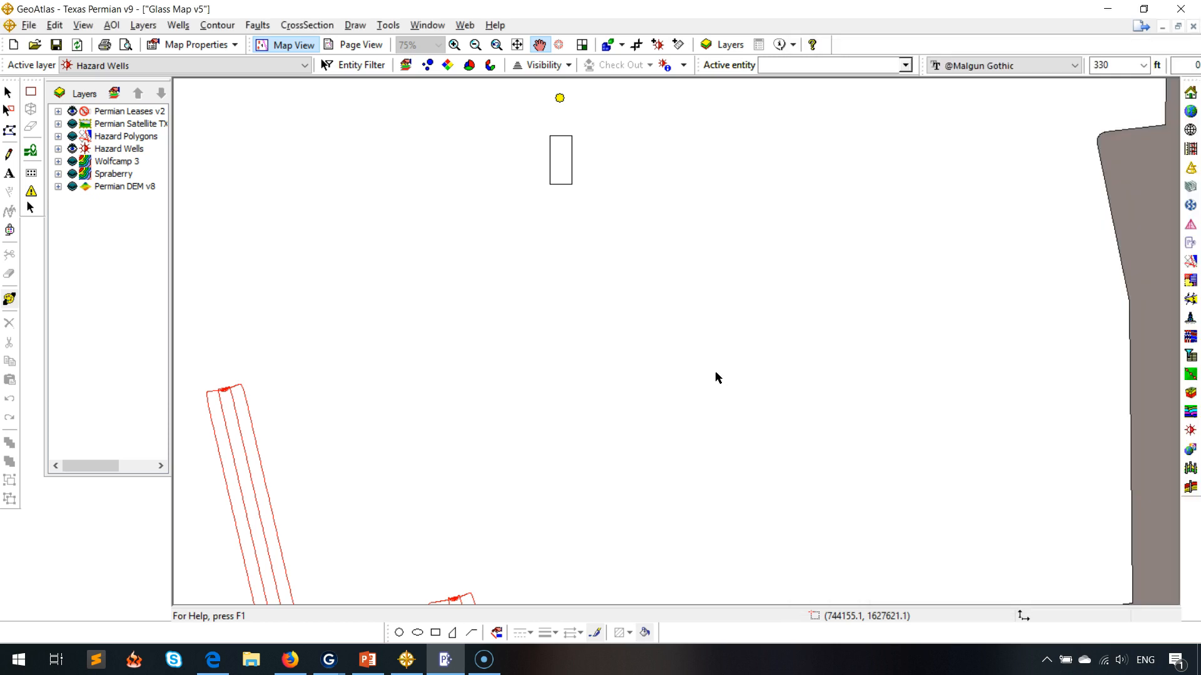
Place a new pad on the map and open the Field Planner for it.
click(664, 374)
click(664, 370)
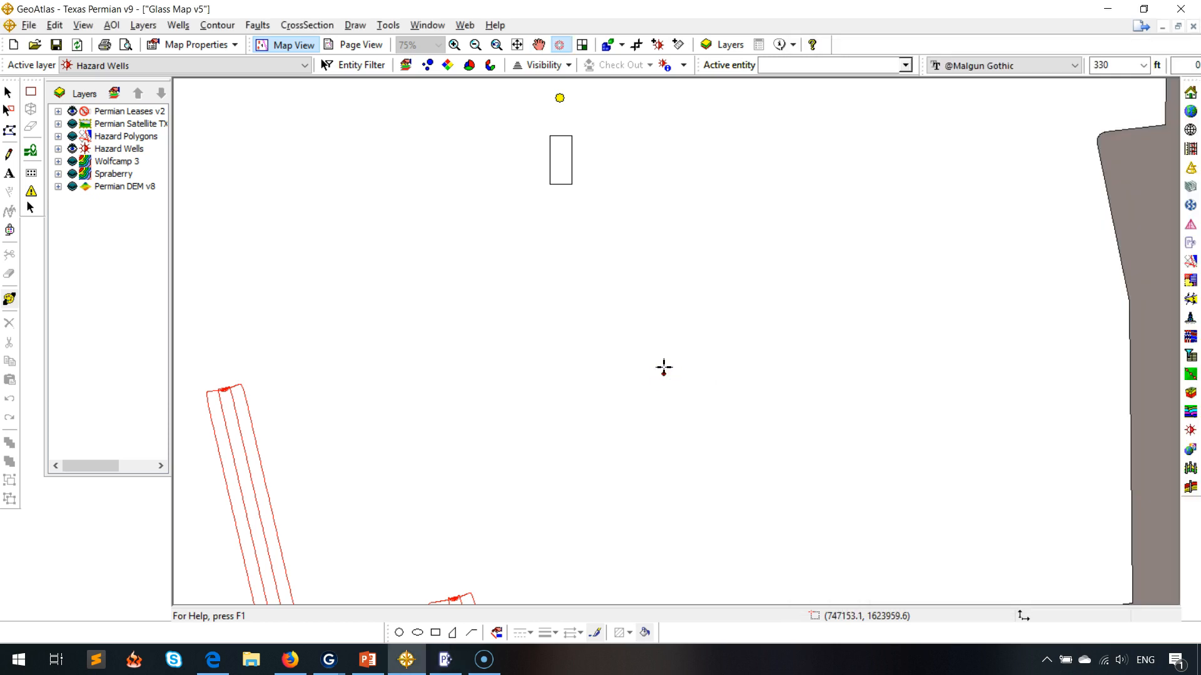
right_click(664, 369)
click(451, 665)
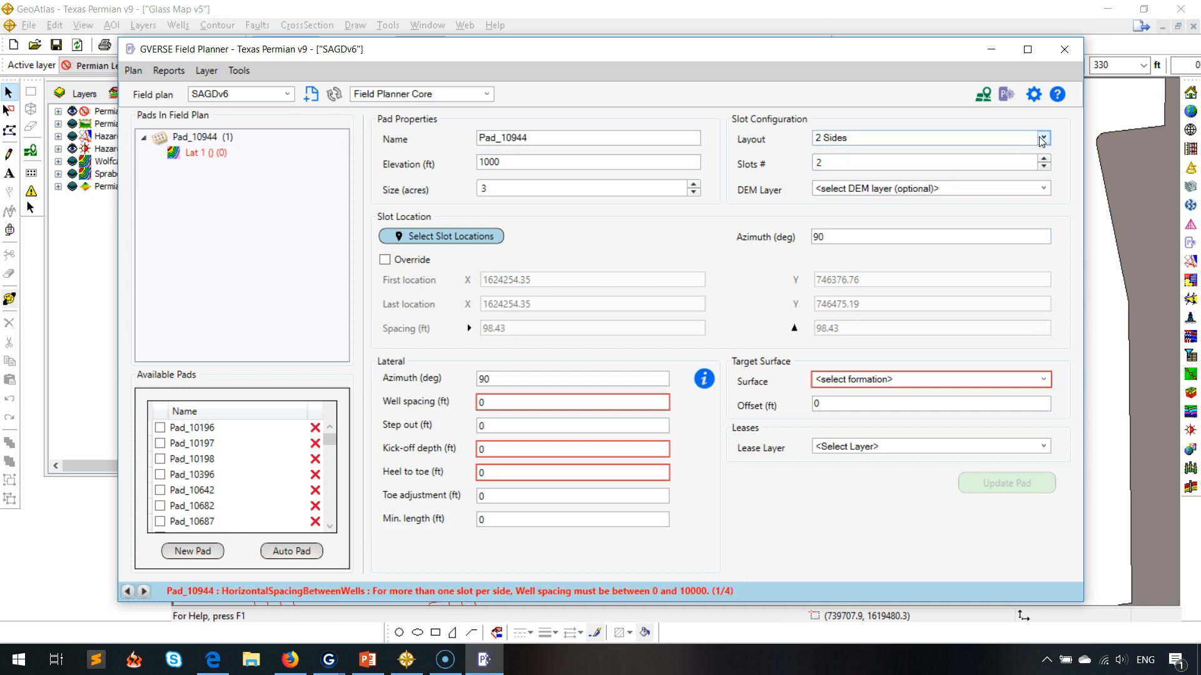
Set the pad's slot layout to 1 Side and the slot count to 9.
click(1044, 137)
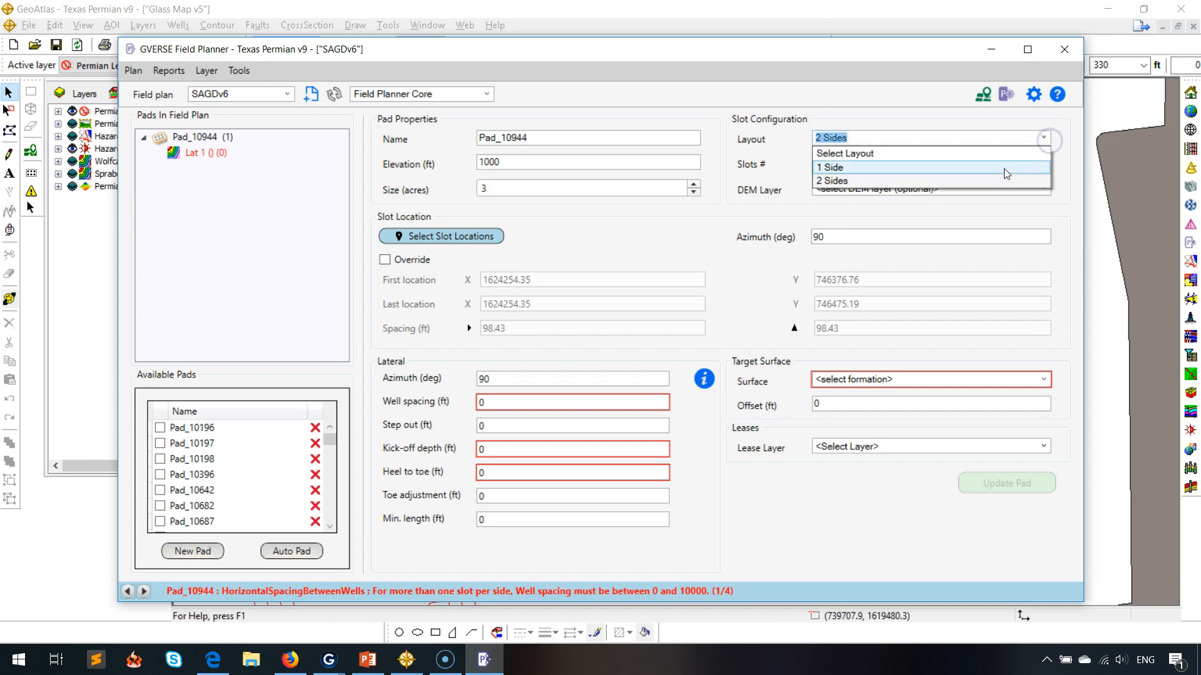
click(1007, 167)
click(1043, 159)
Set well spacing to 400 ft, kick-off depth to 3000 ft, heel to toe to 4000 ft, and target surface Wolfcamp 3.
click(510, 408)
text(400)
key(Tab)
key(Tab)
text(3000)
key(Tab)
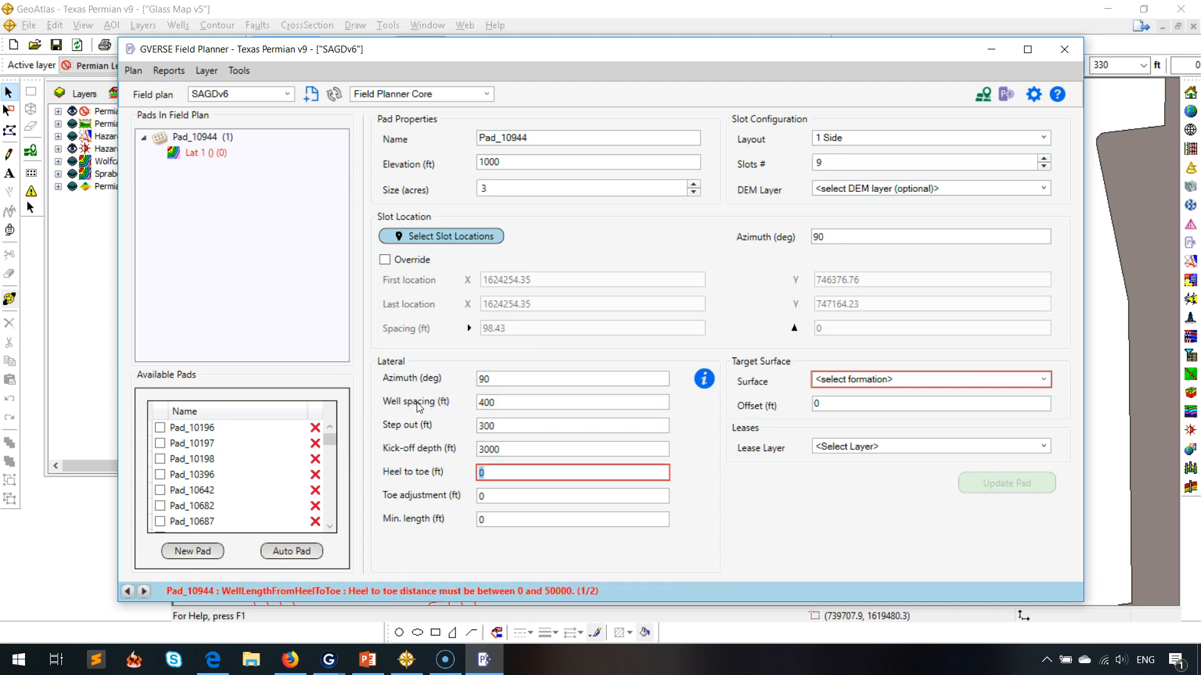
text(4000)
click(1043, 380)
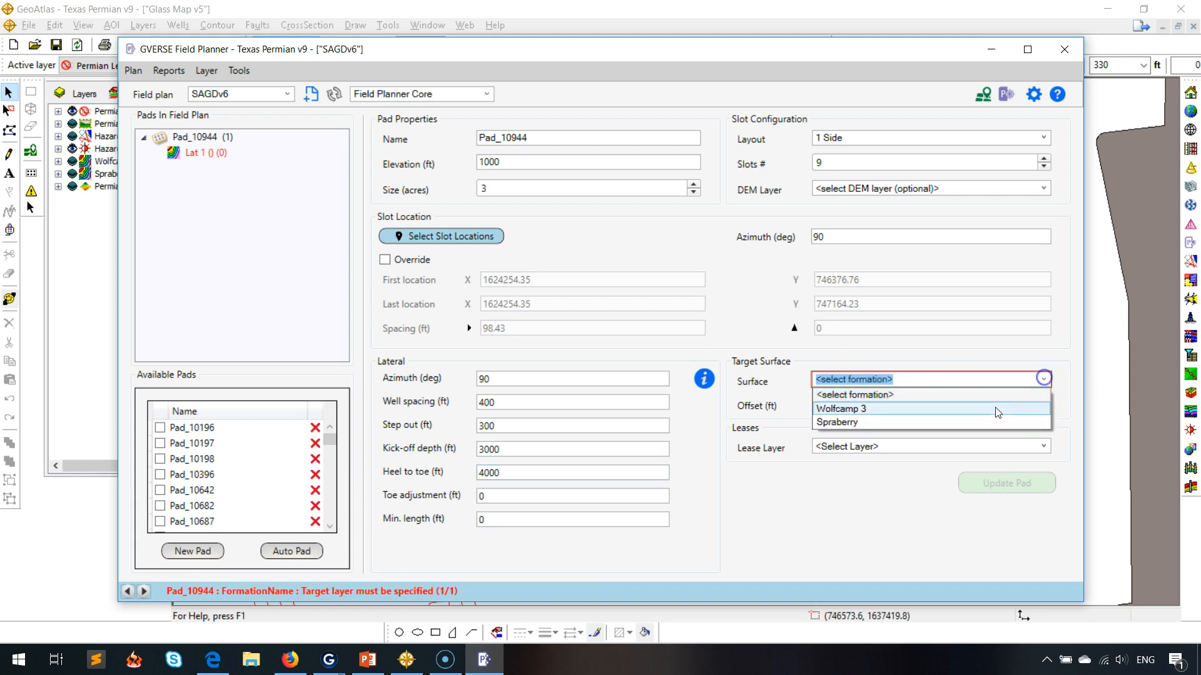
click(994, 411)
Override the slot locations with a 25 ft slot spacing and update the pad.
click(385, 260)
click(455, 326)
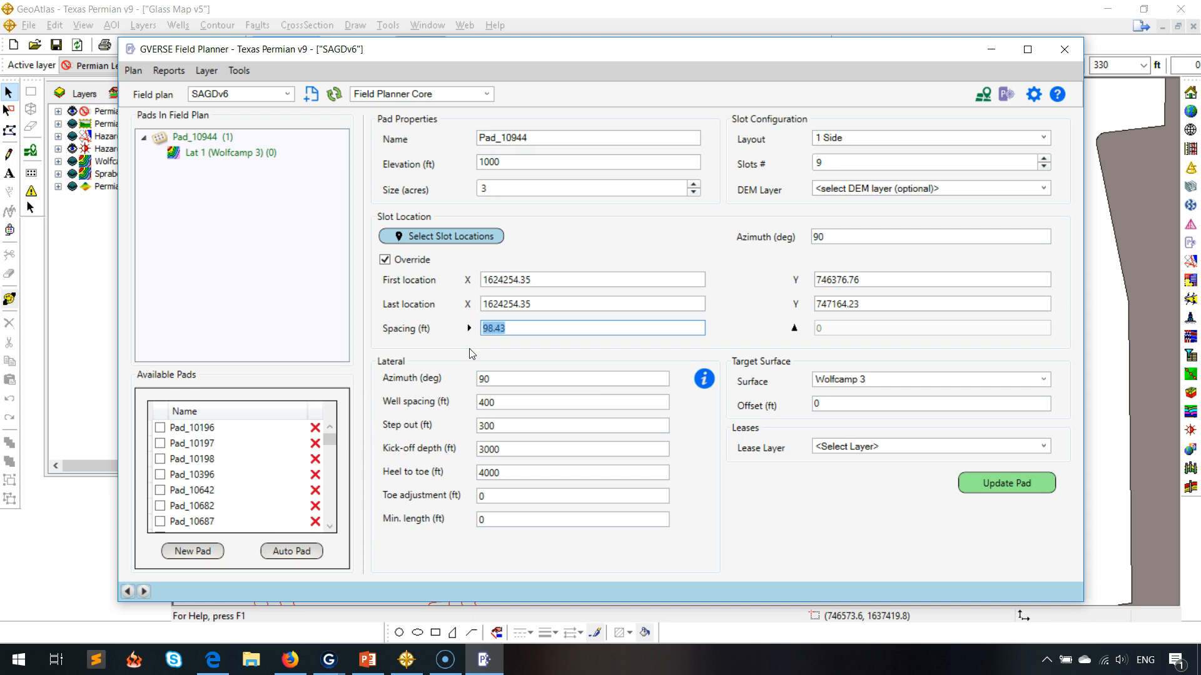
text(25)
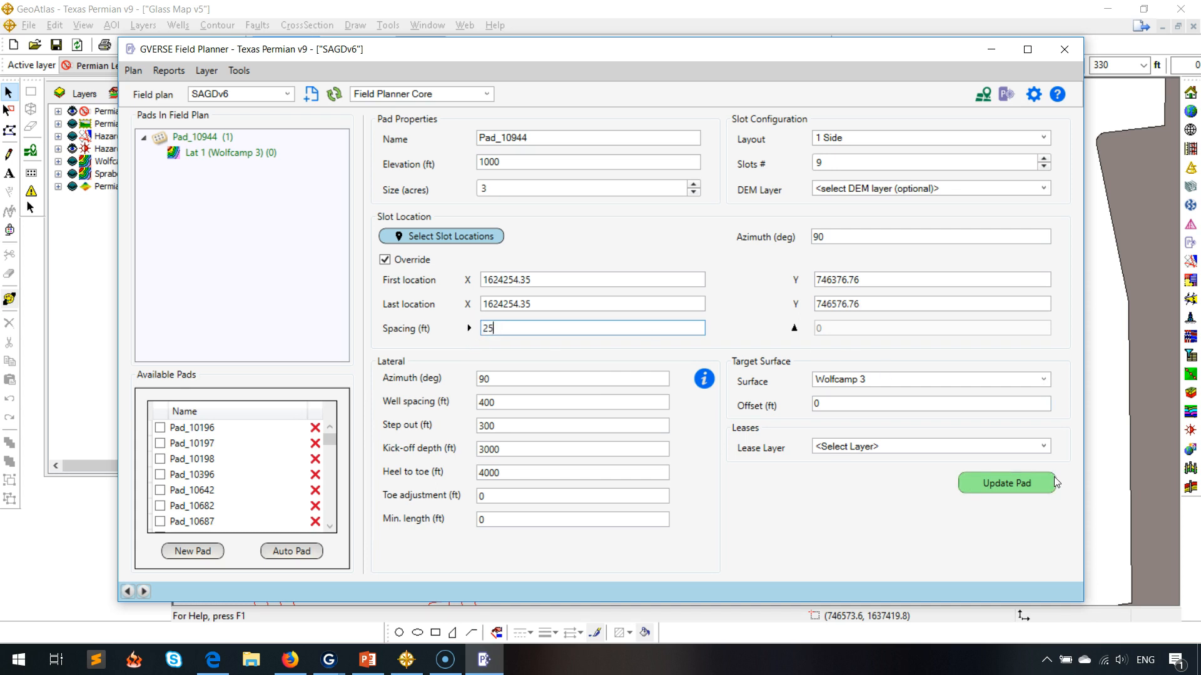
click(1029, 483)
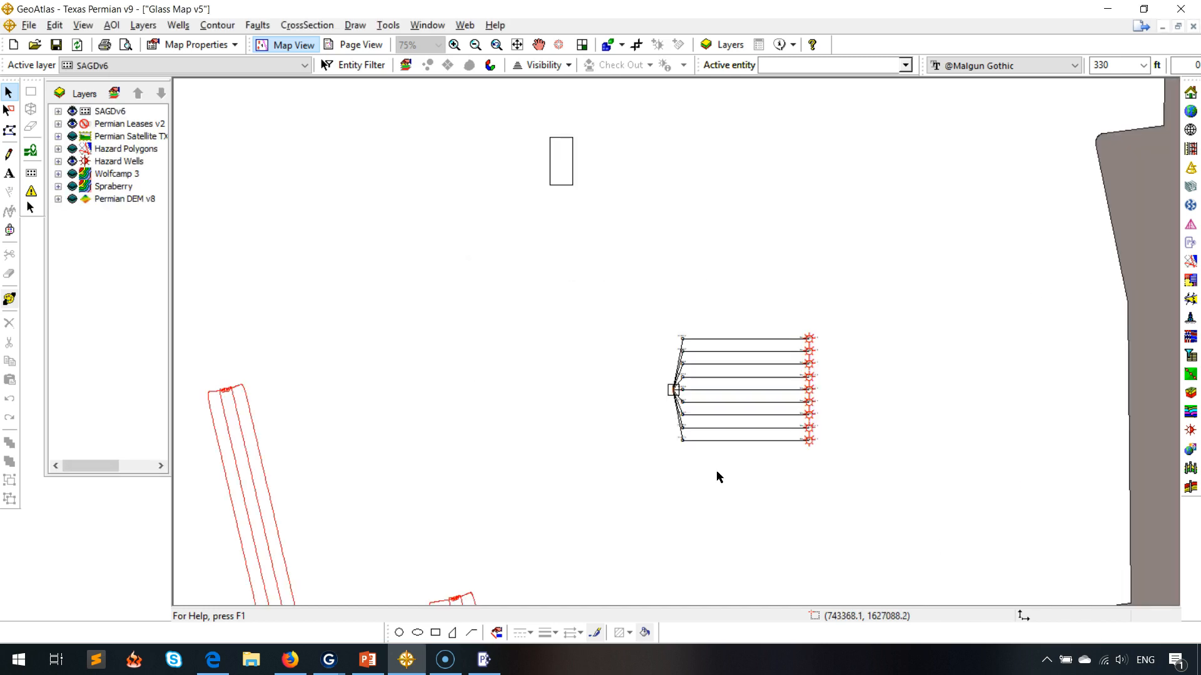
Move the top three slots on the pad by a Y offset of 50 ft.
click(455, 45)
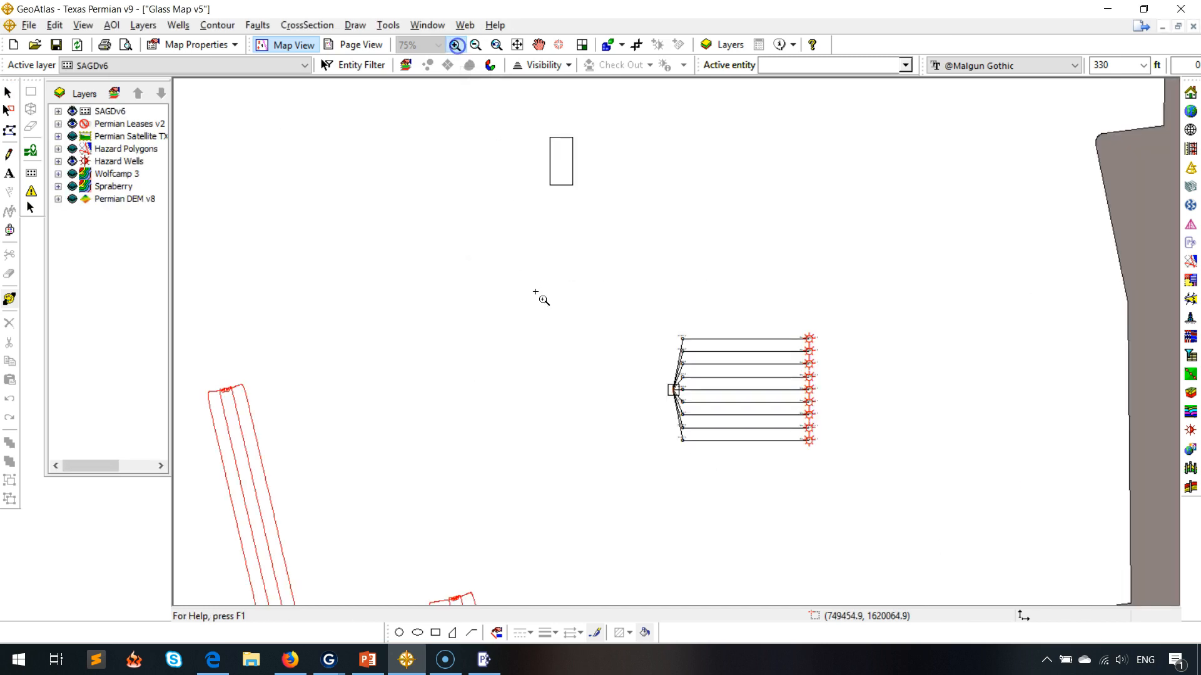
click(899, 508)
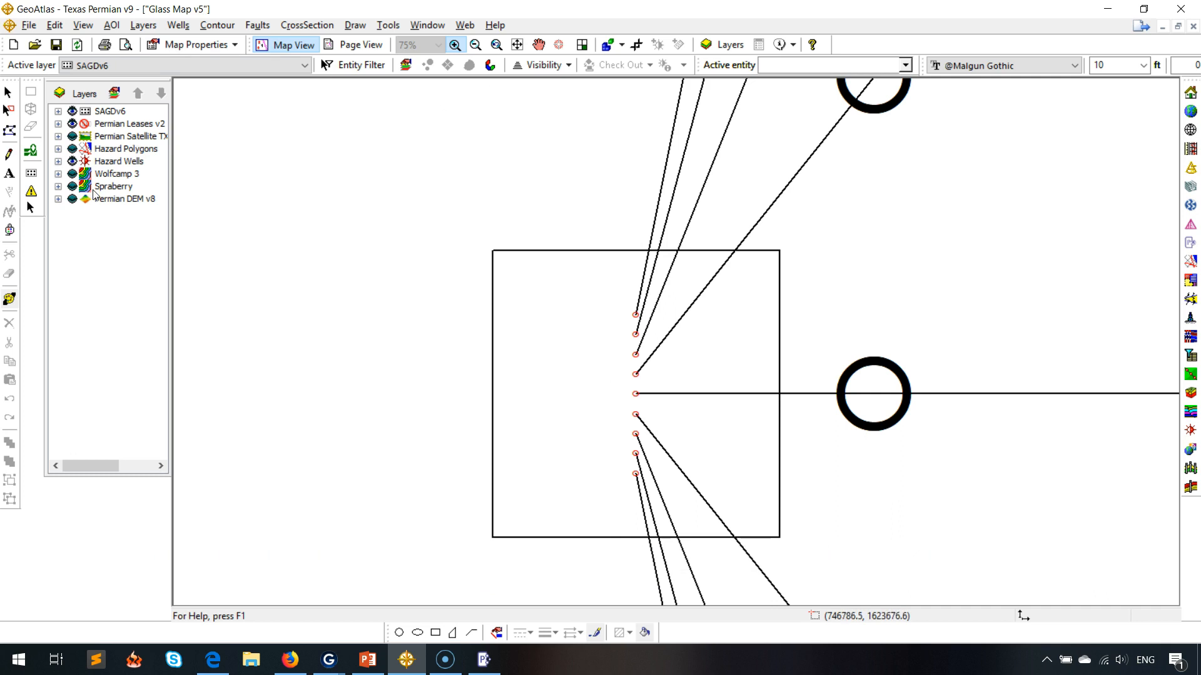
click(30, 208)
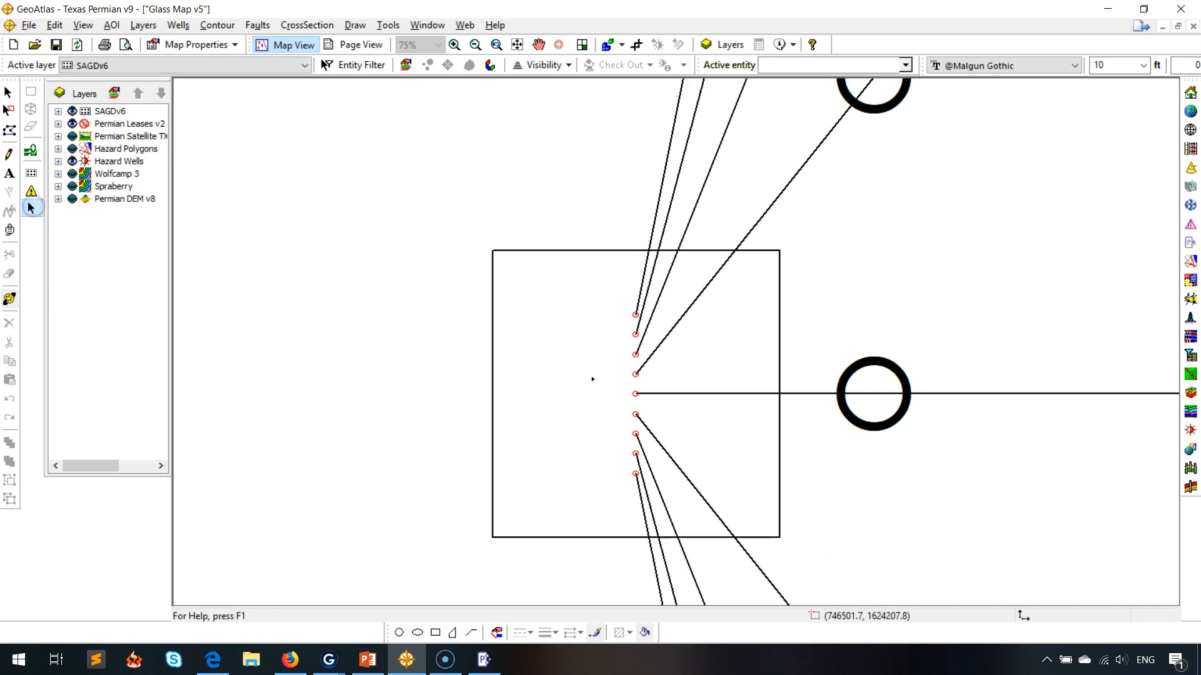
click(637, 316)
shift+click(635, 334)
shift+click(637, 358)
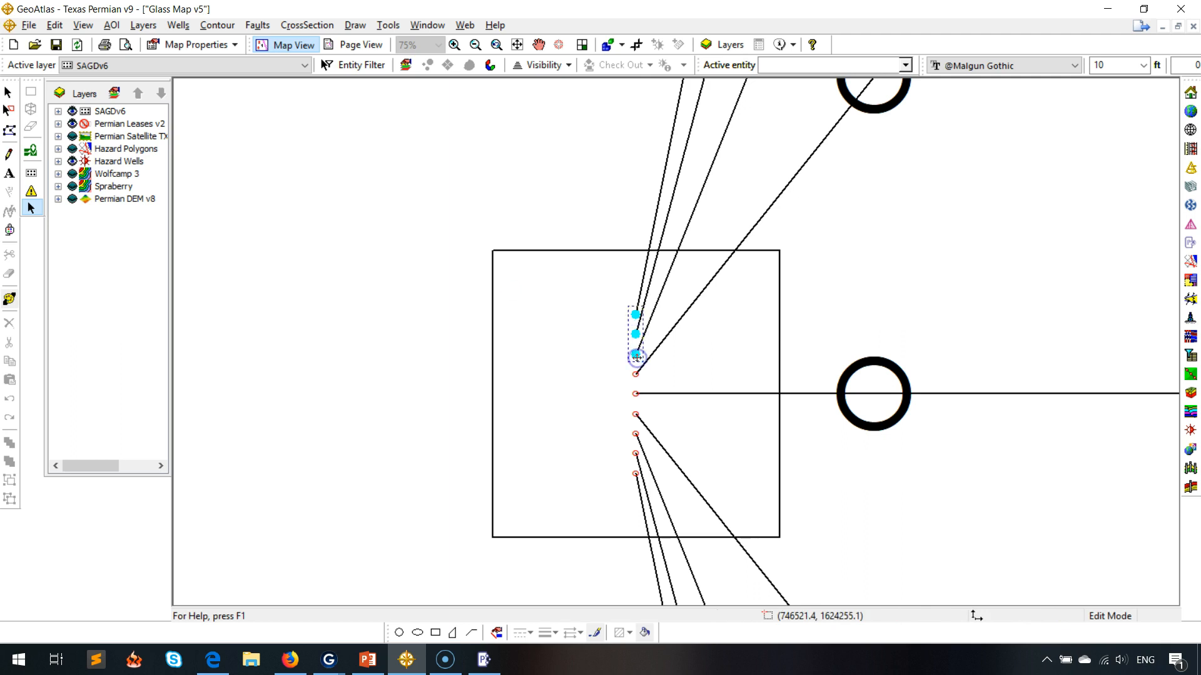
double_click(635, 316)
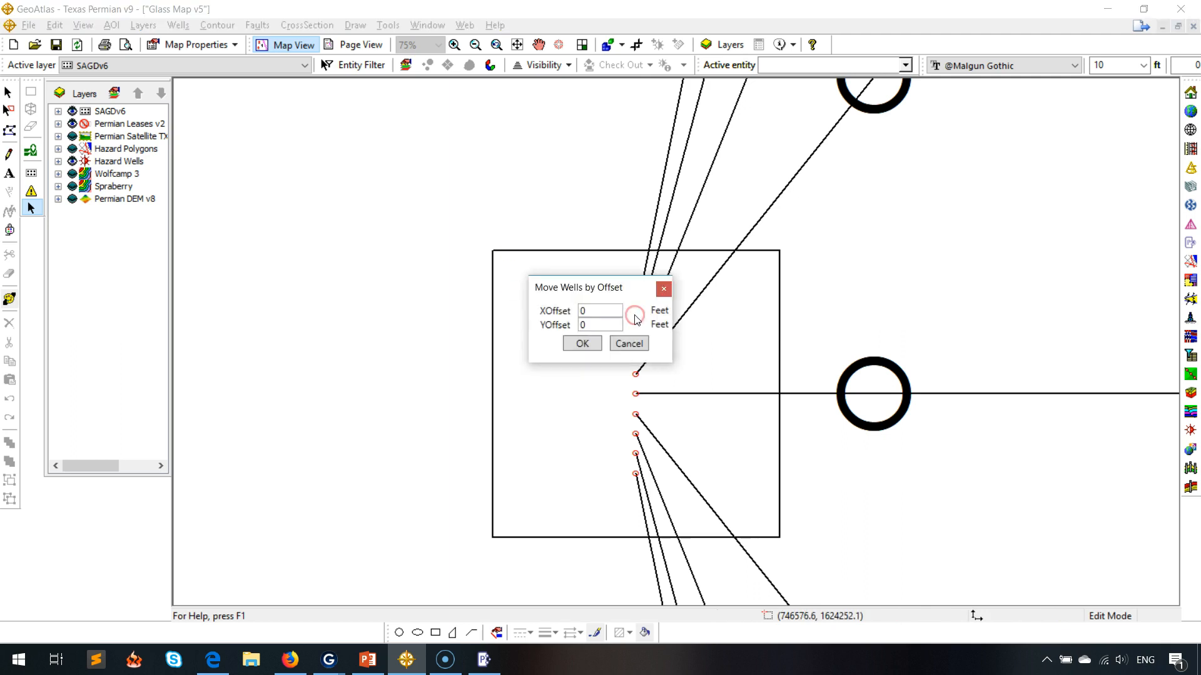
key(Tab)
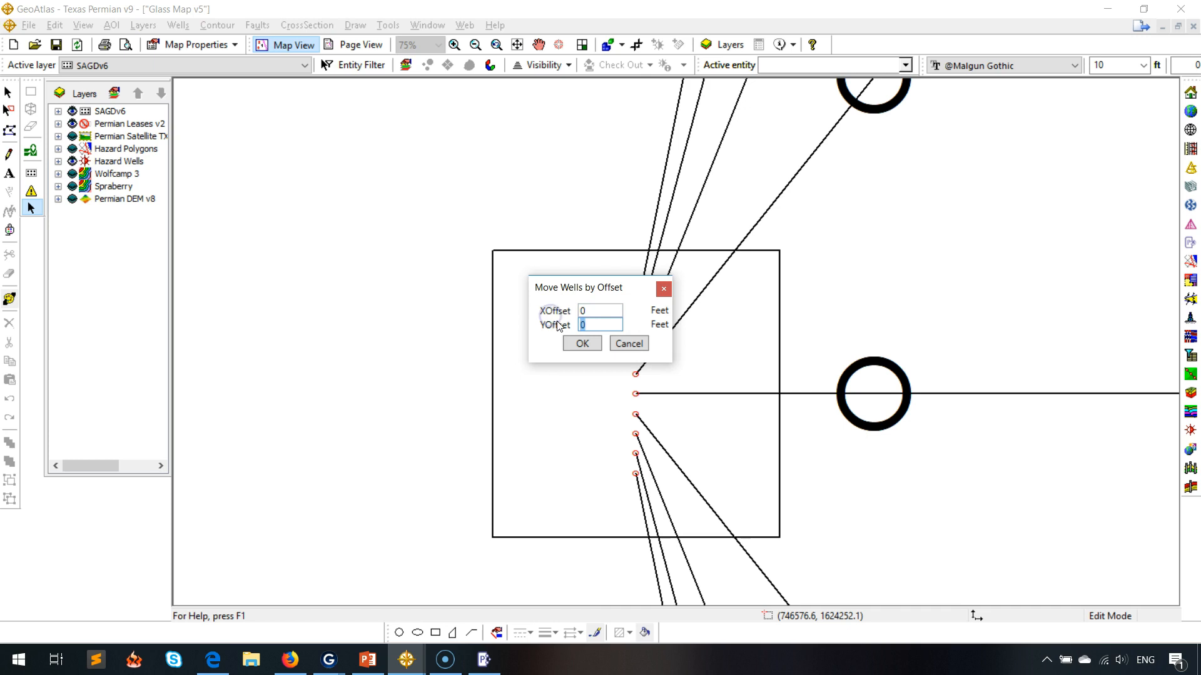
text(50)
click(582, 344)
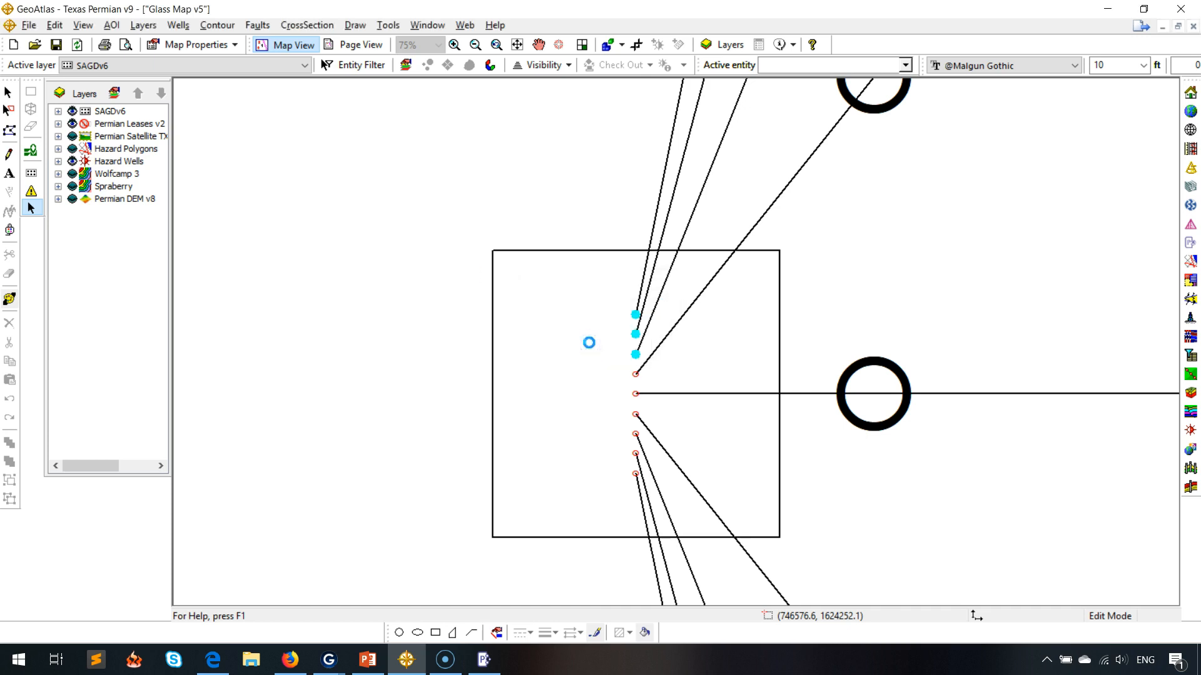
Move the next three slots, the middle ones, by a Y offset of 25 ft.
click(635, 376)
shift+click(635, 394)
shift+click(636, 414)
double_click(635, 394)
drag(591, 324, 556, 323)
text(25)
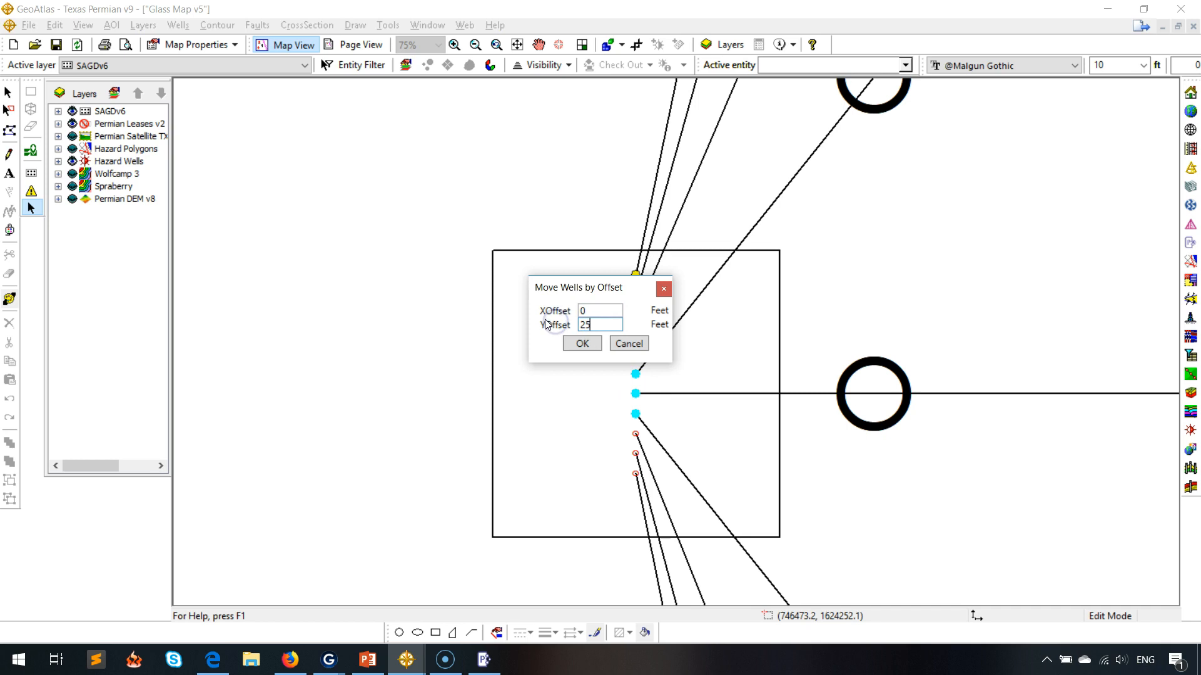
click(572, 343)
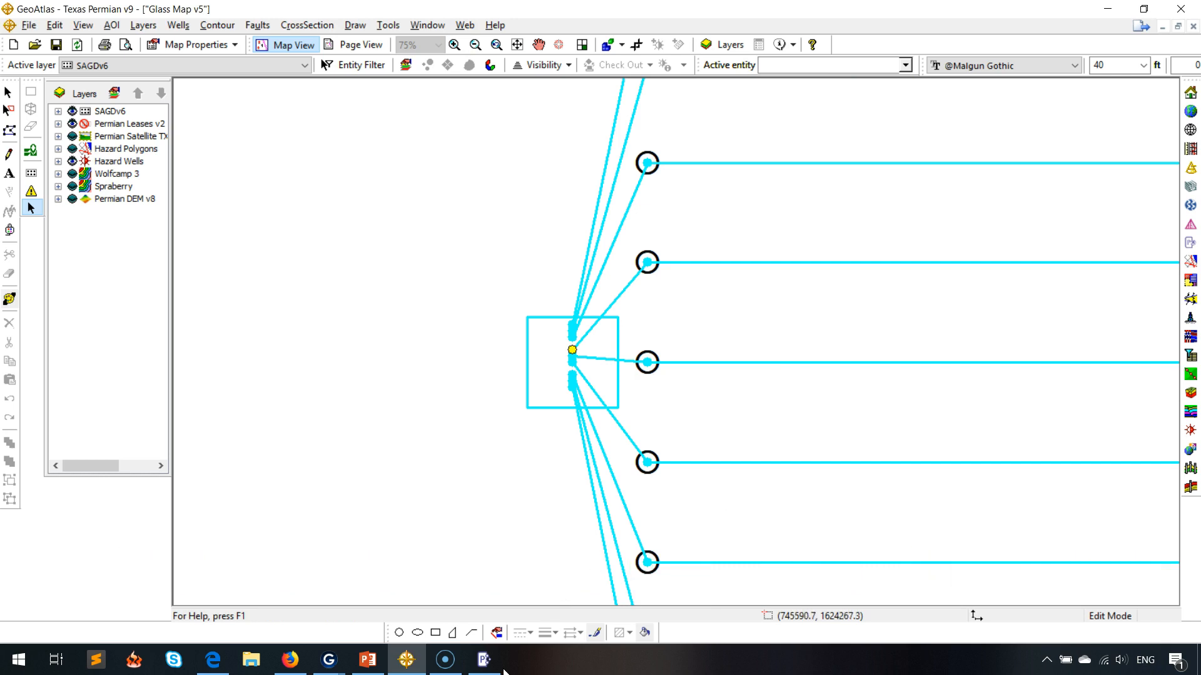
Add injector wells to the pad with an X offset of 25 ft and a Z offset of -25 ft.
click(485, 660)
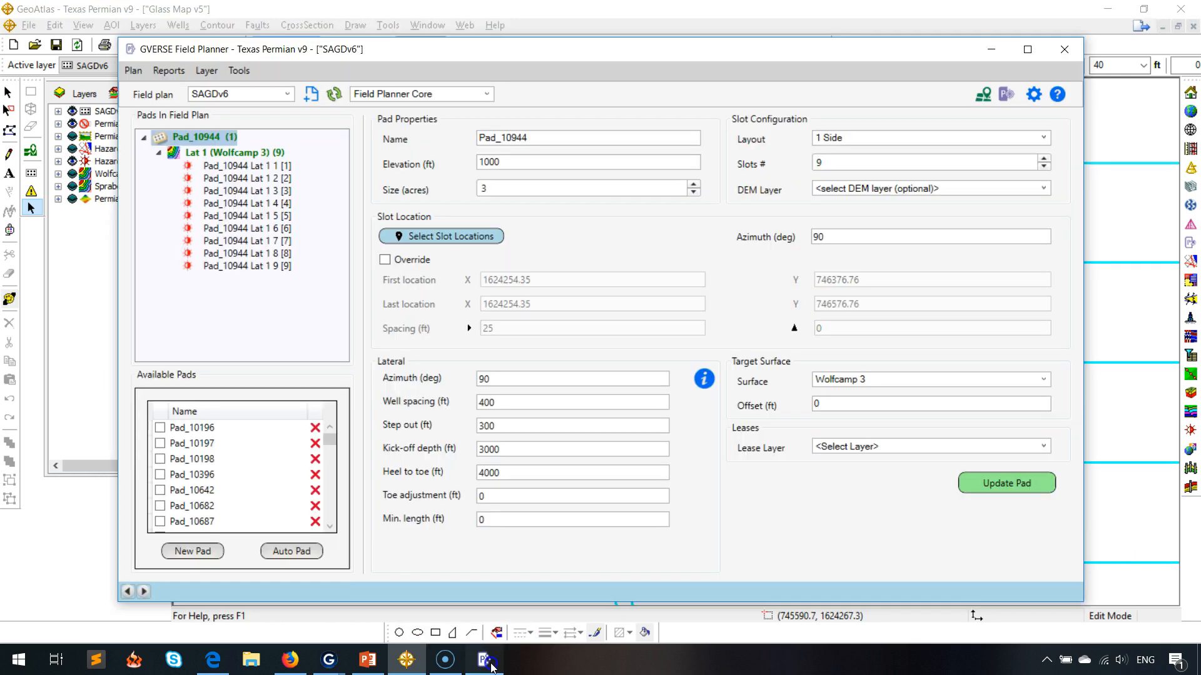
right_click(210, 138)
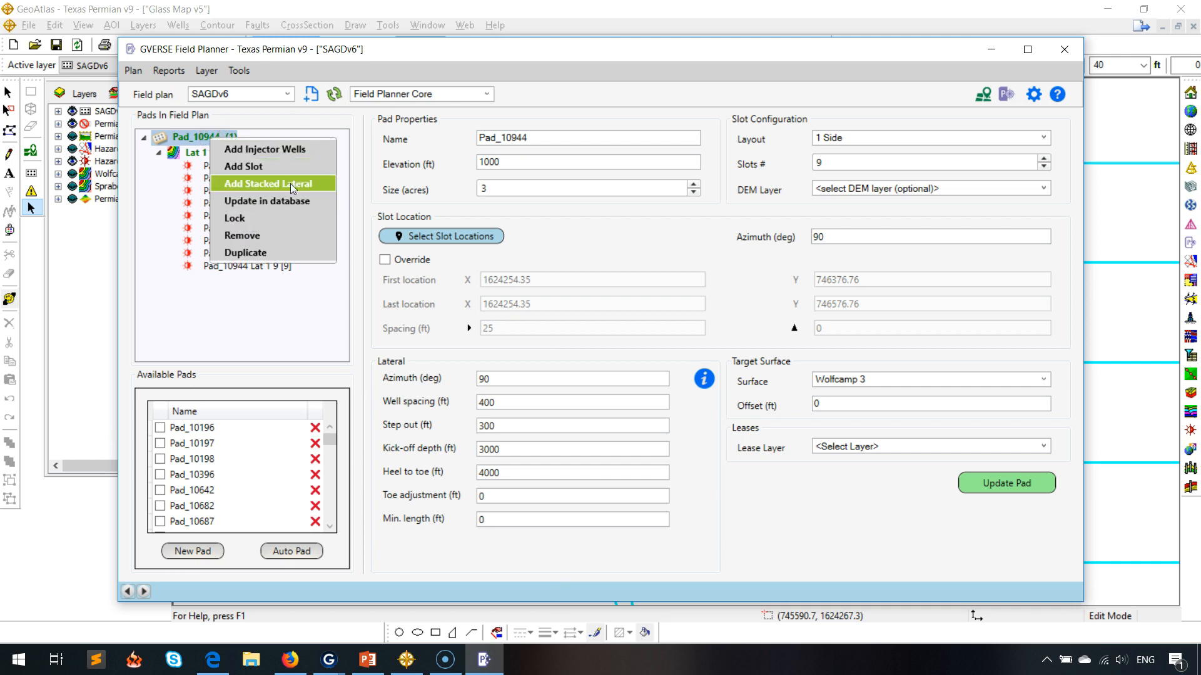
click(302, 153)
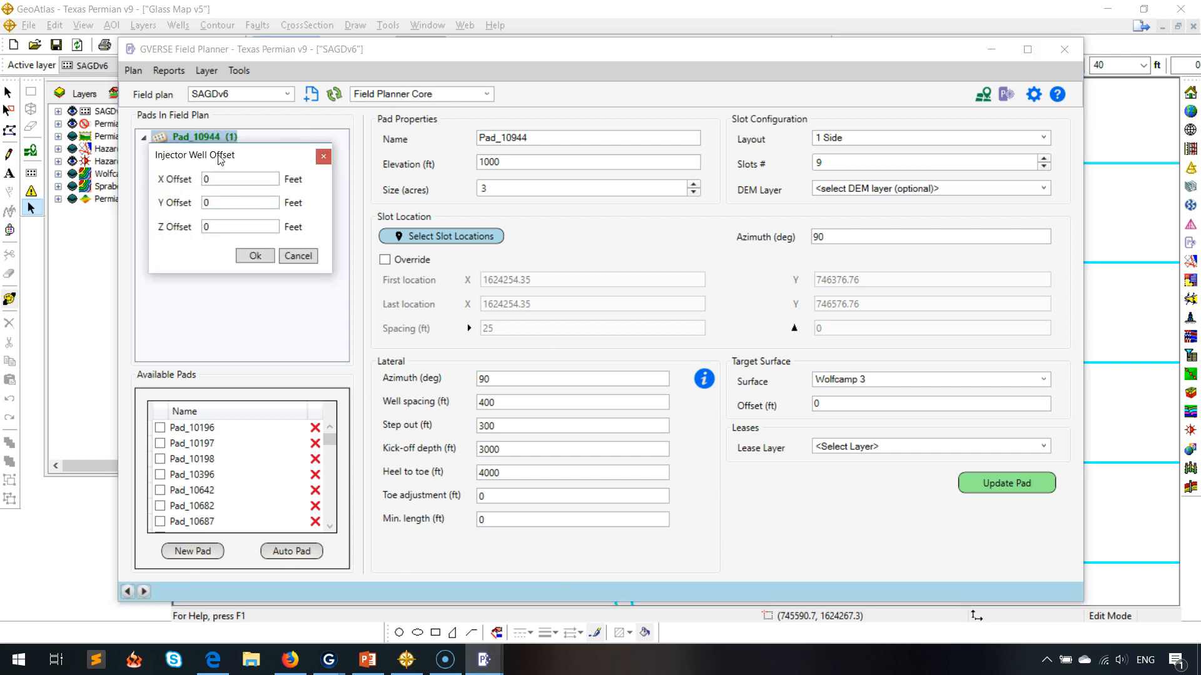
drag(224, 158, 282, 198)
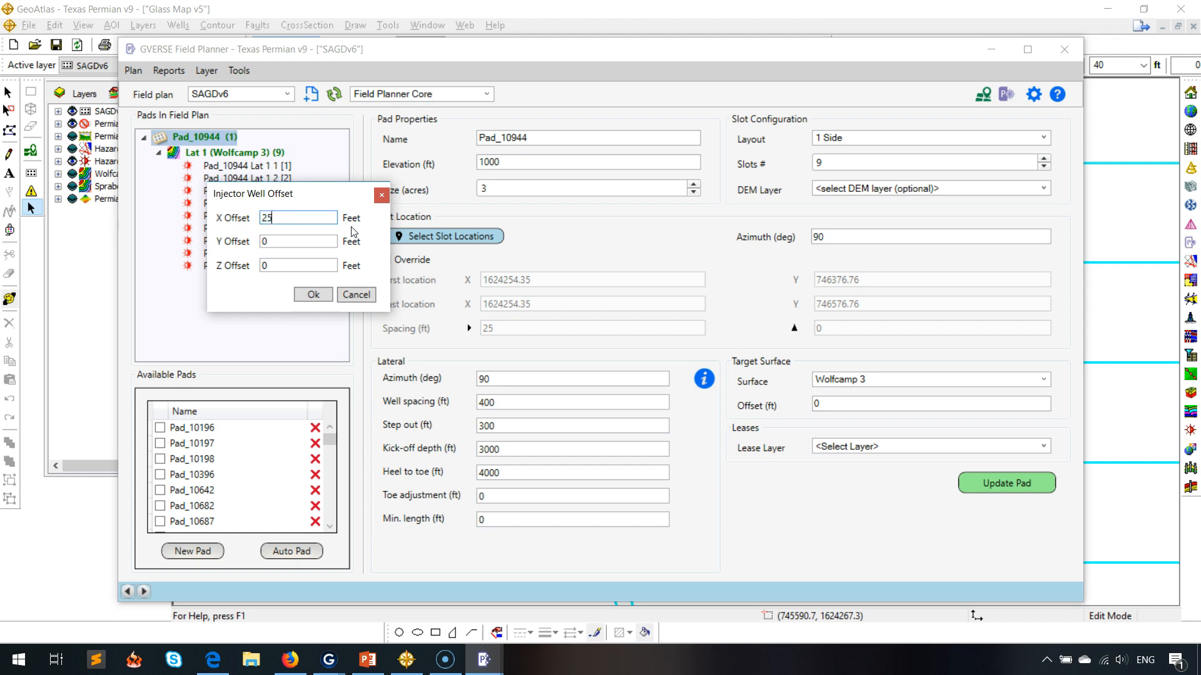
key(Tab)
key(Tab)
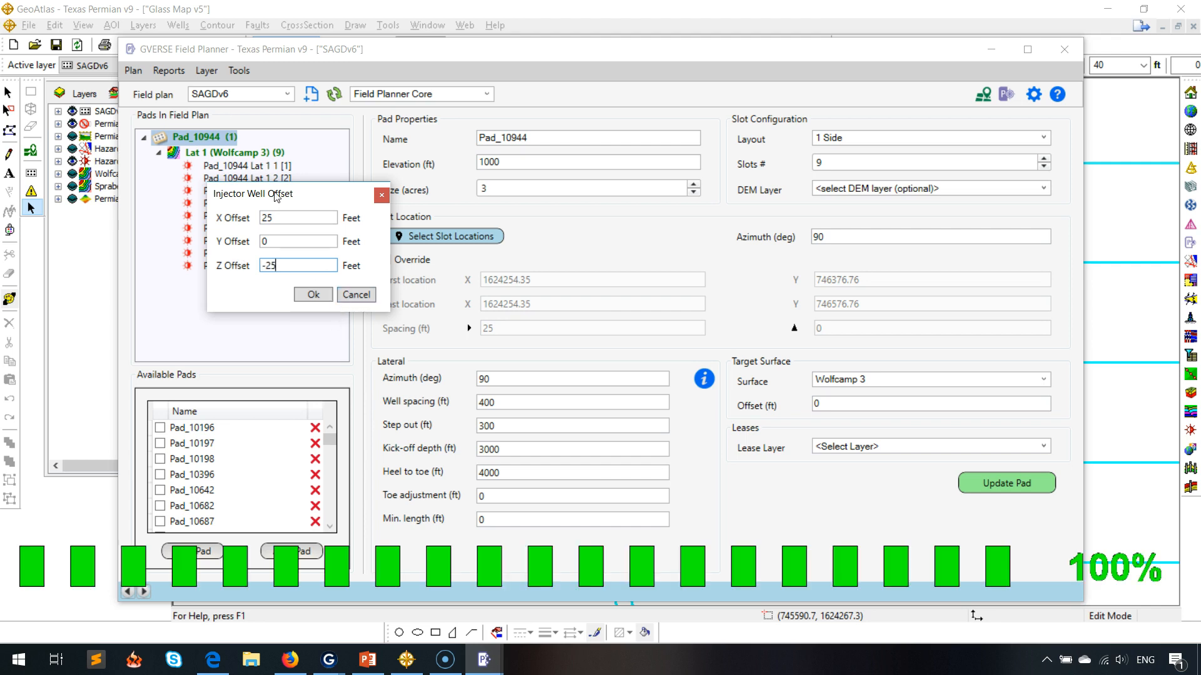
click(311, 297)
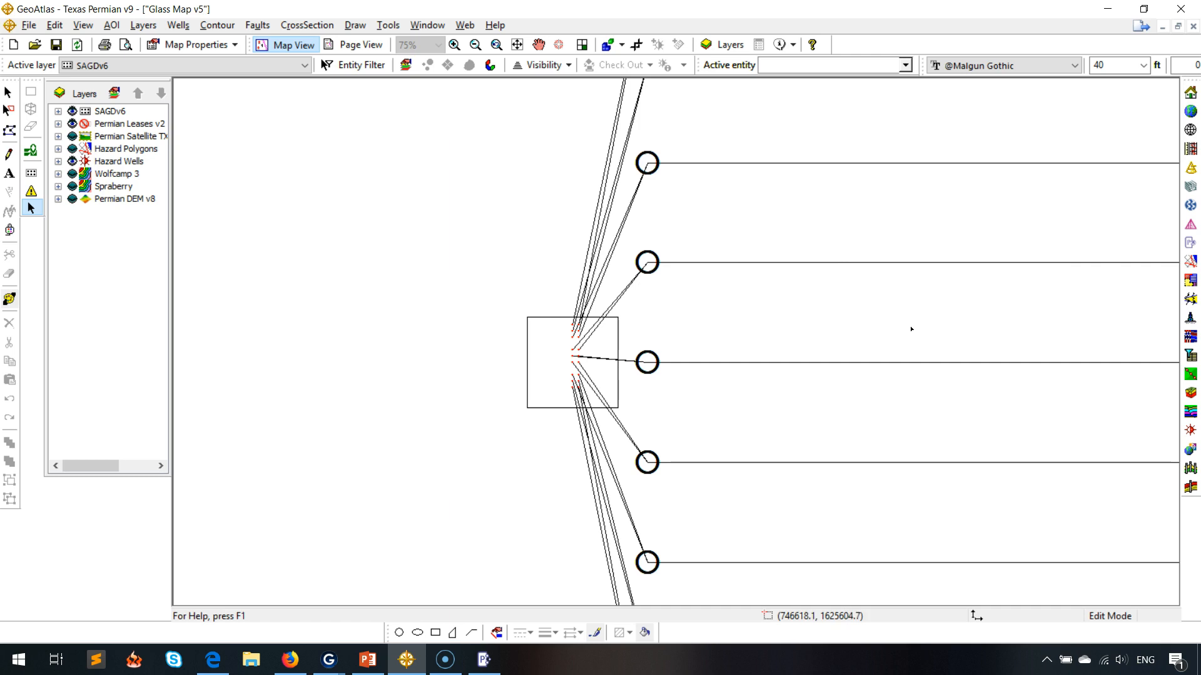
Select the producer well stick of slot 8 together with its associated injector.
click(475, 44)
click(719, 280)
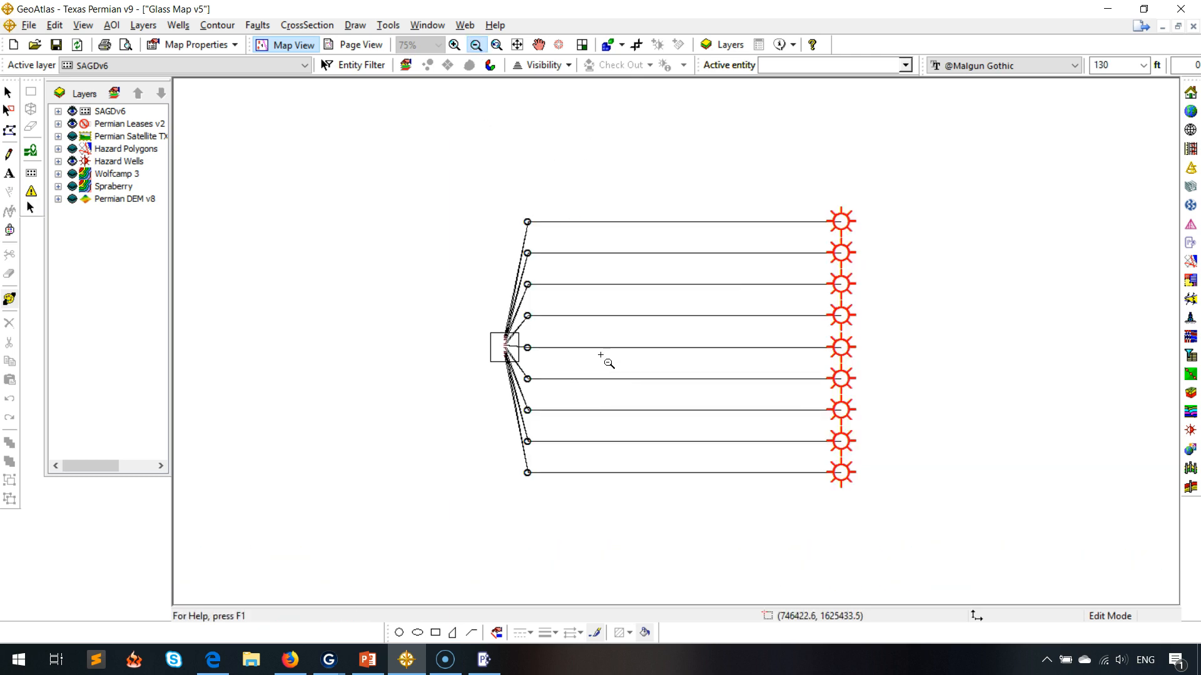
click(34, 208)
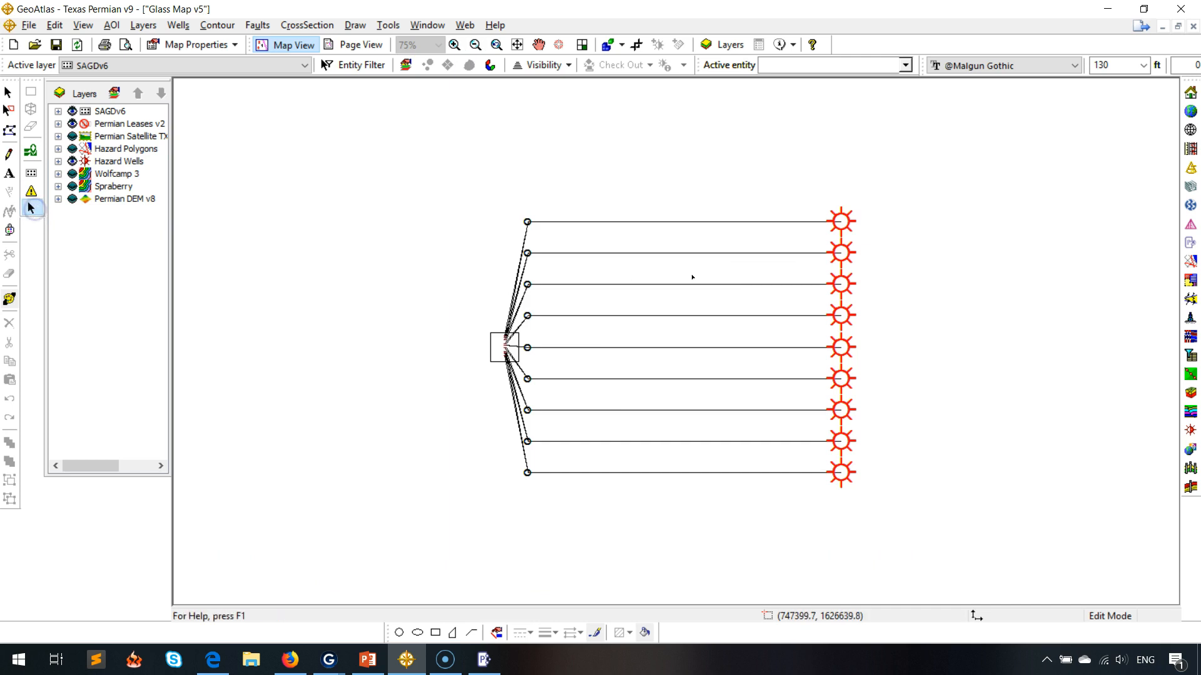
click(694, 254)
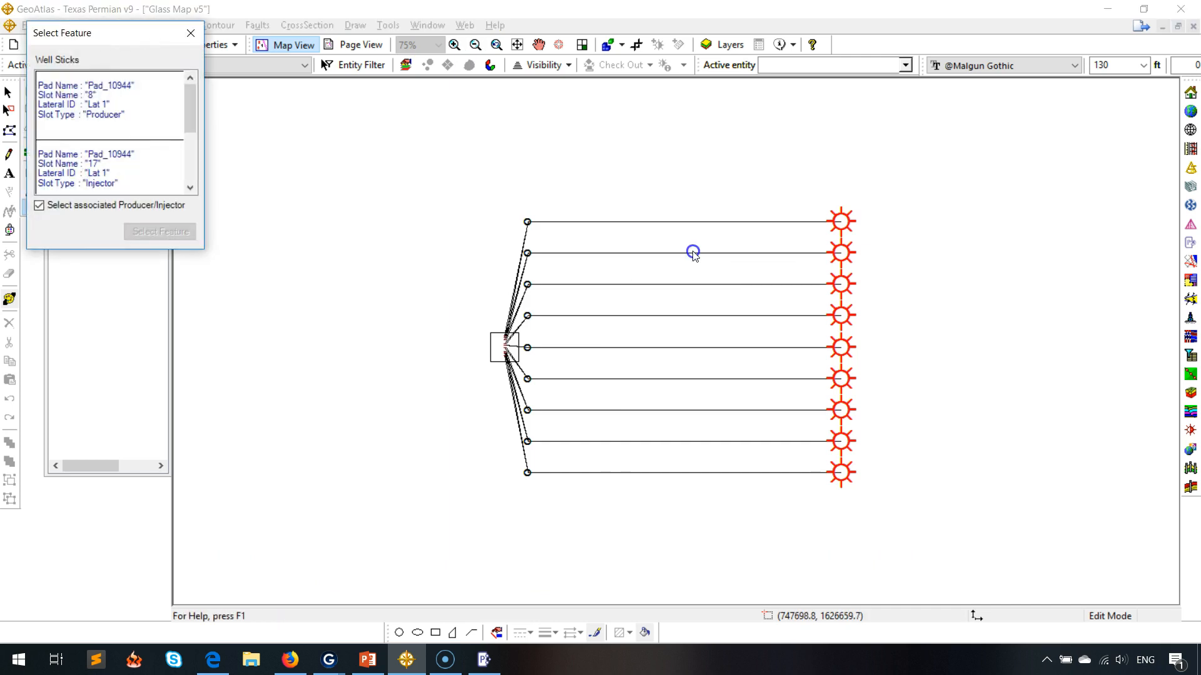
drag(96, 32, 369, 161)
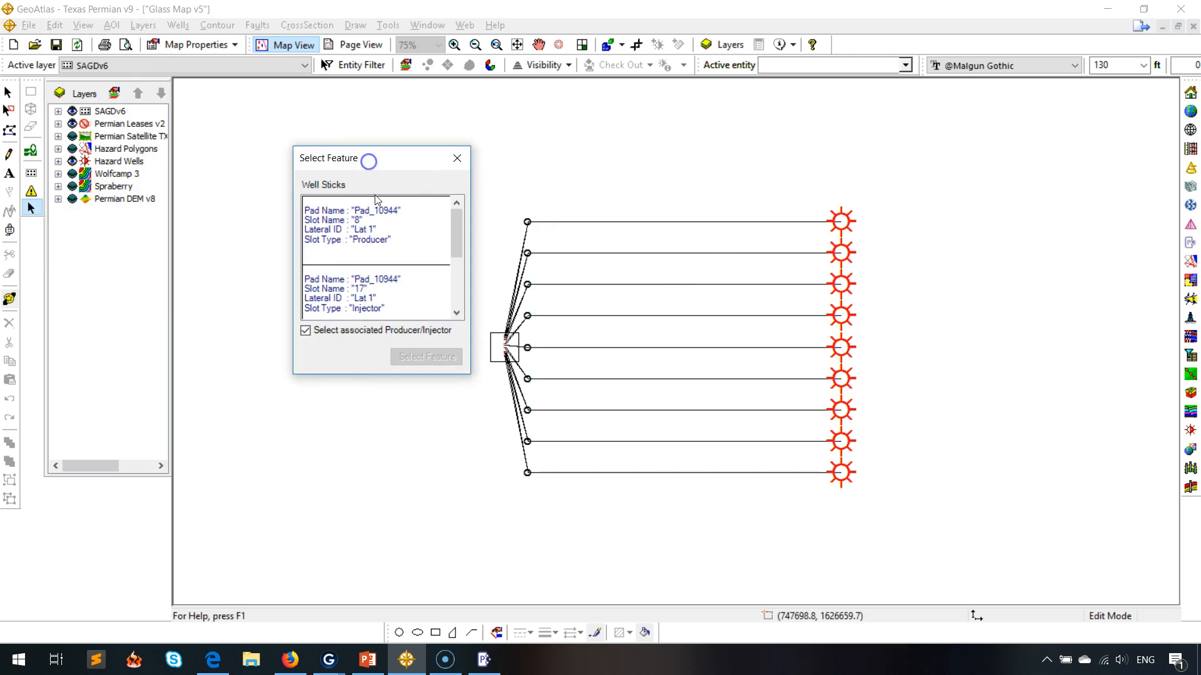
click(398, 237)
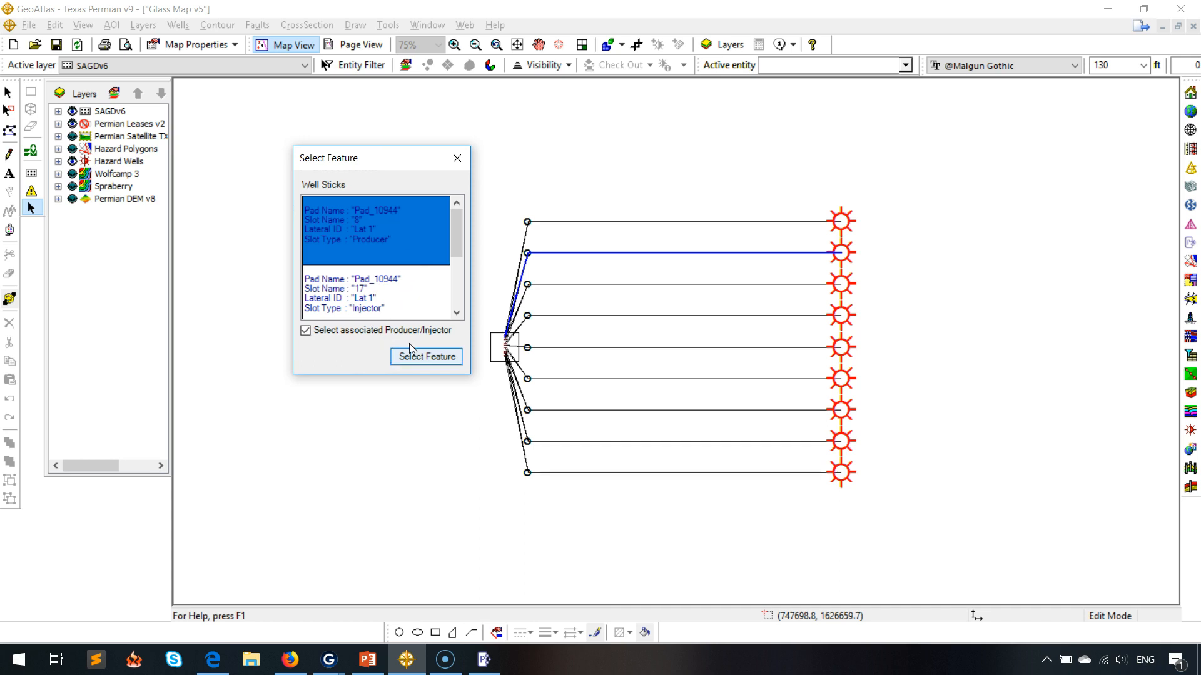
click(422, 358)
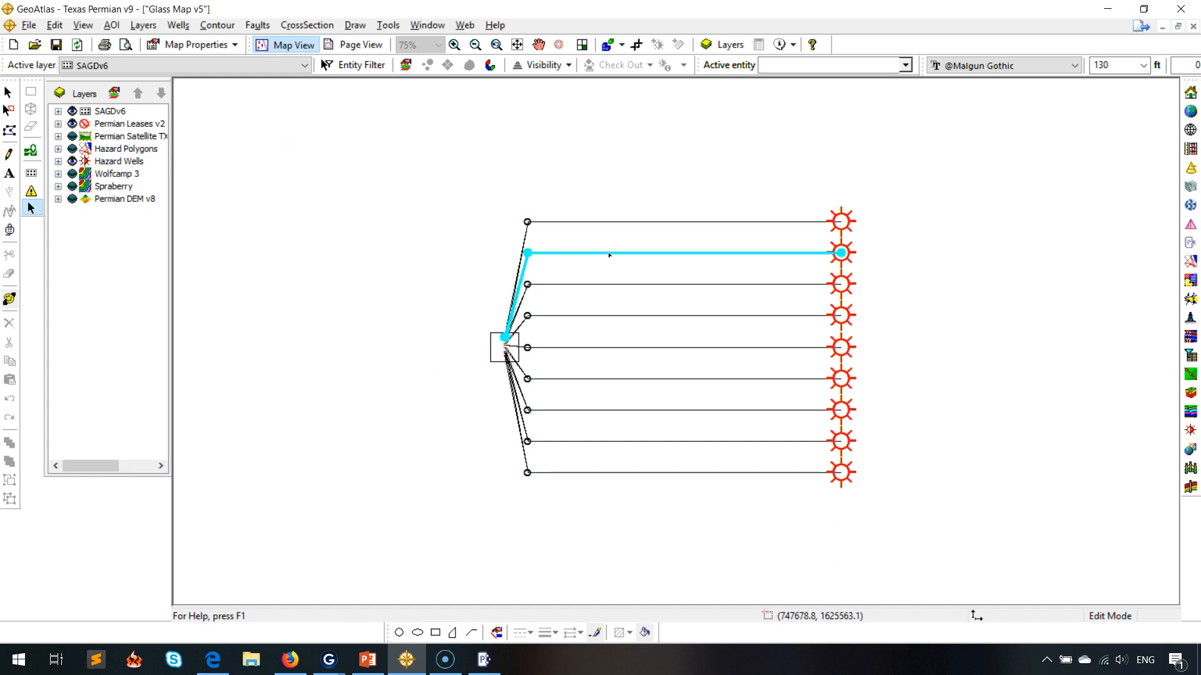
Select the landing points of the top three slots, choosing the injector with its associated producer for the first.
click(527, 222)
click(102, 176)
click(100, 143)
click(115, 197)
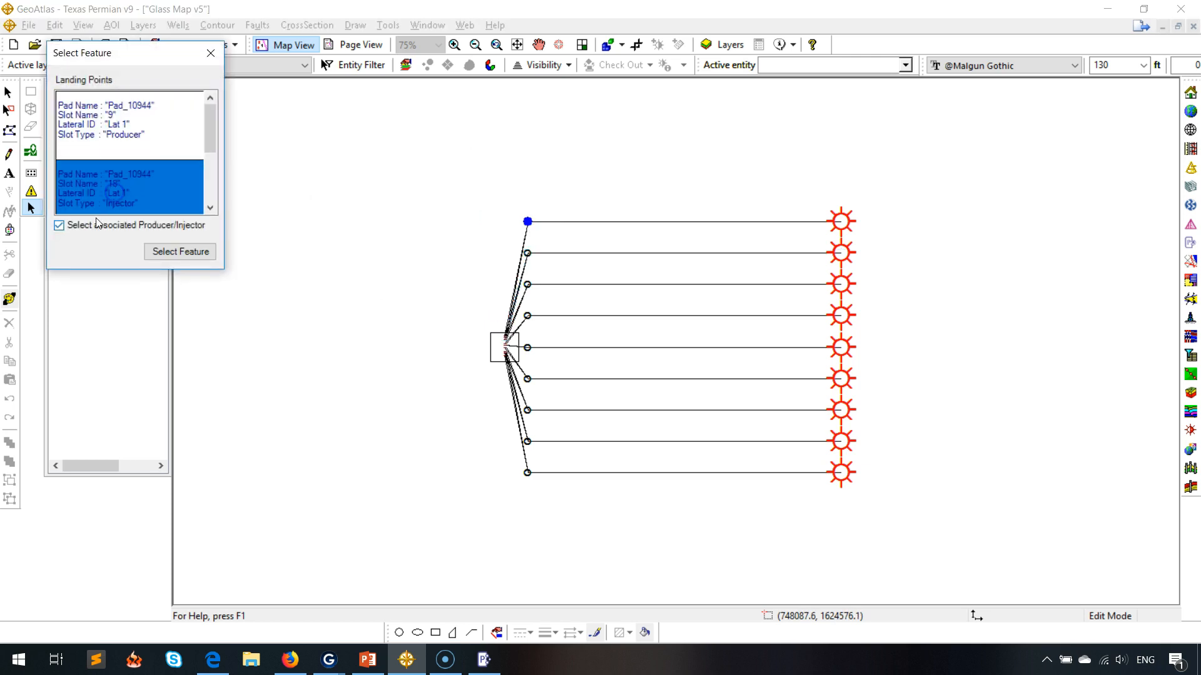
click(209, 253)
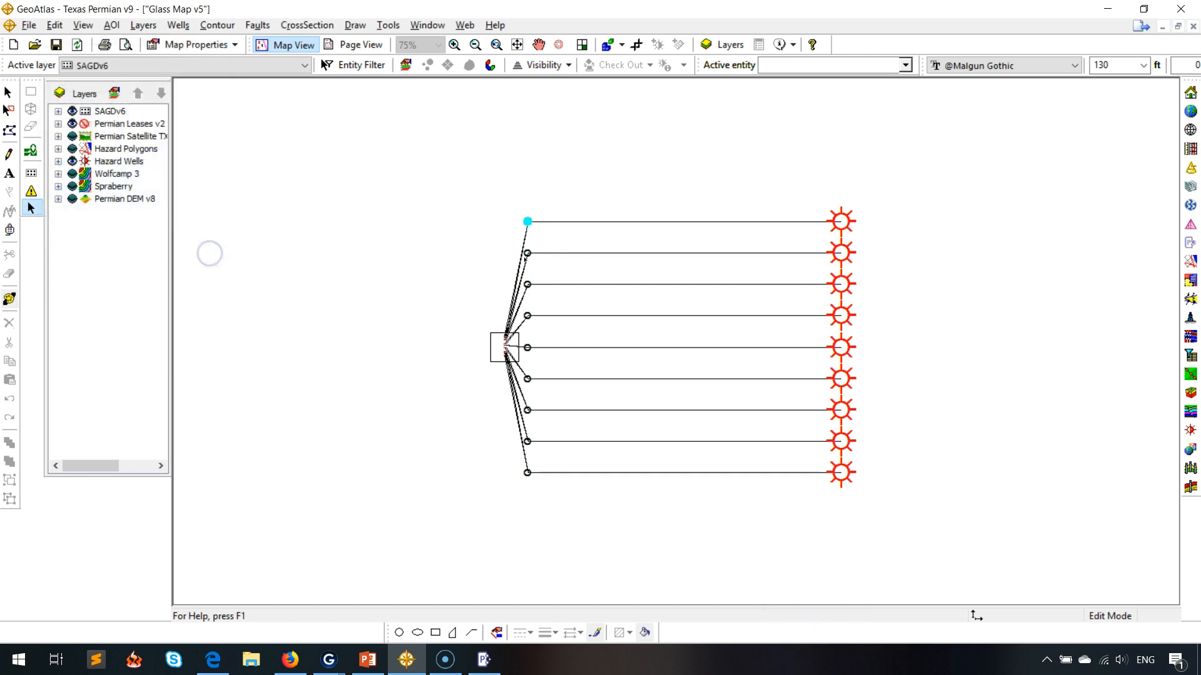
click(528, 253)
click(528, 285)
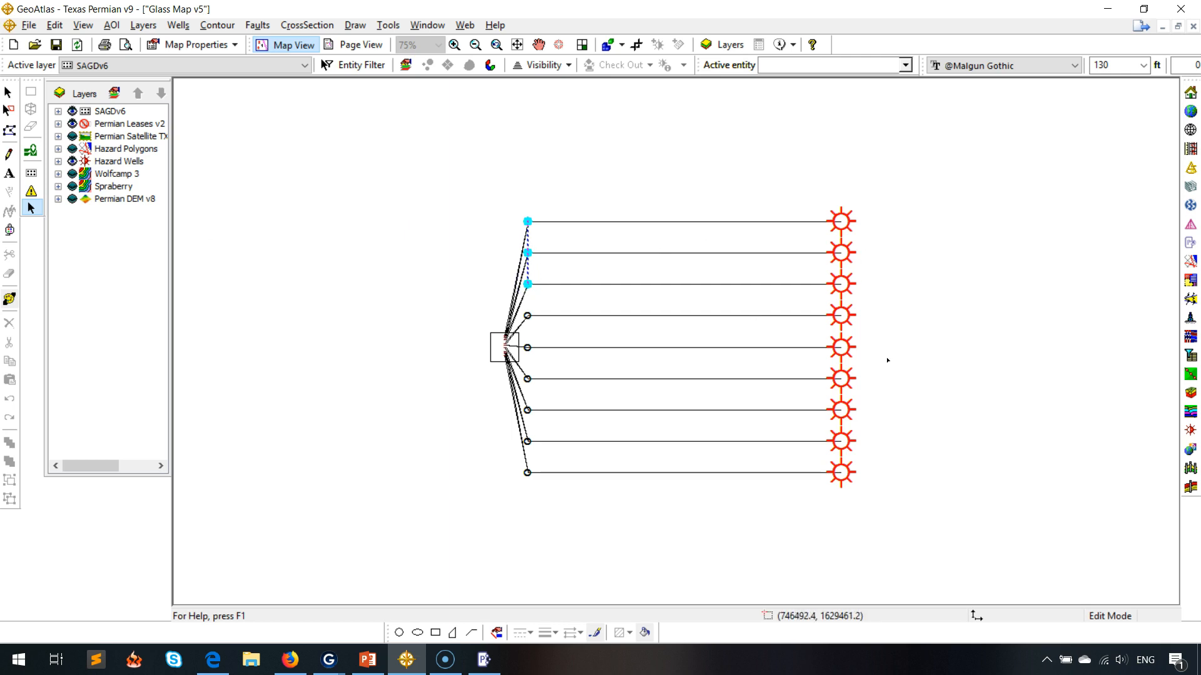
Select the whole pad together with all of its wells.
click(1017, 321)
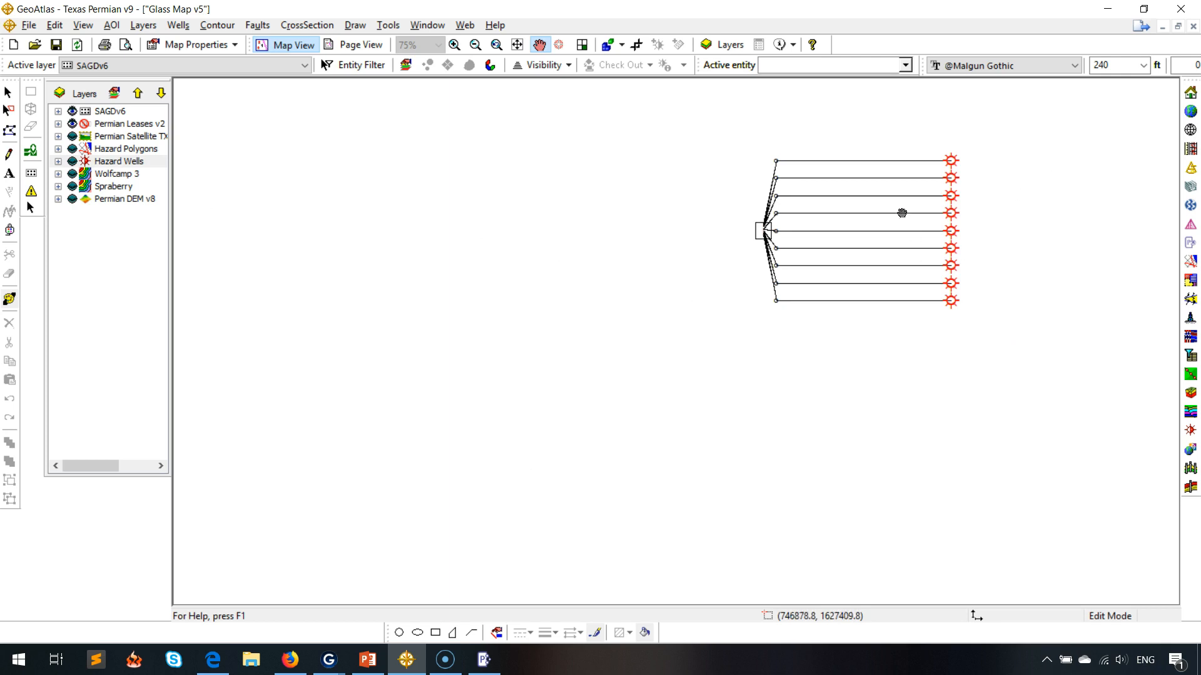
click(32, 207)
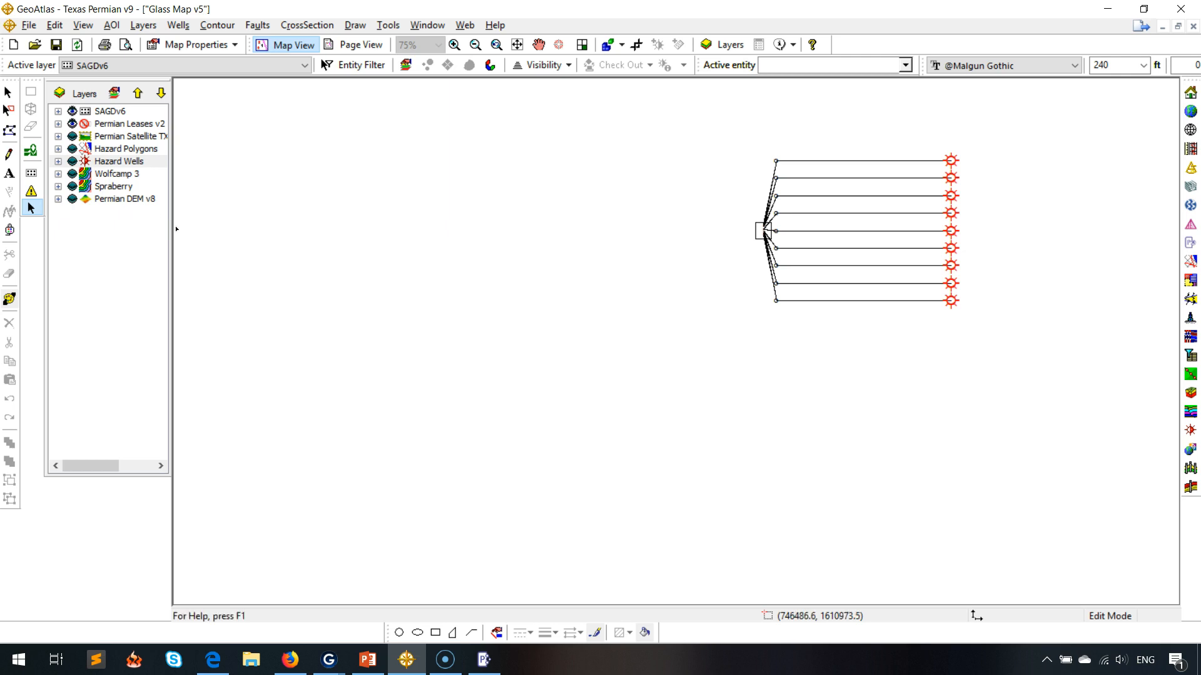
click(758, 234)
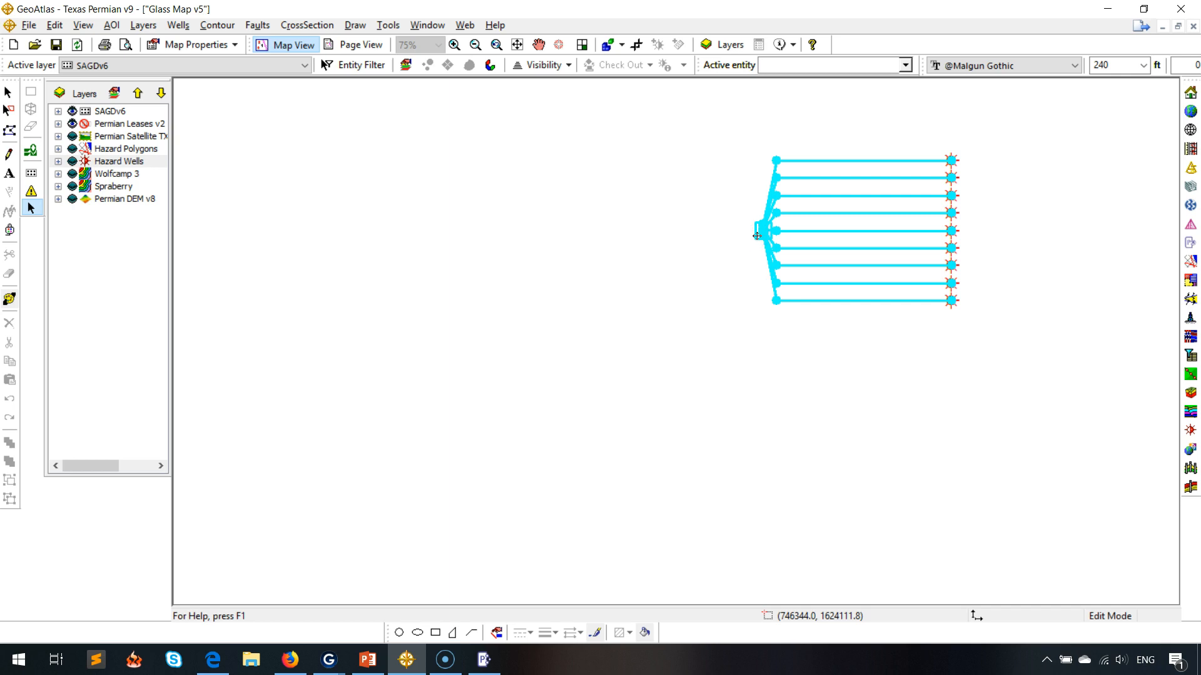
Move the entire pad together with its wells southward using a negative Y offset distance.
double_click(757, 235)
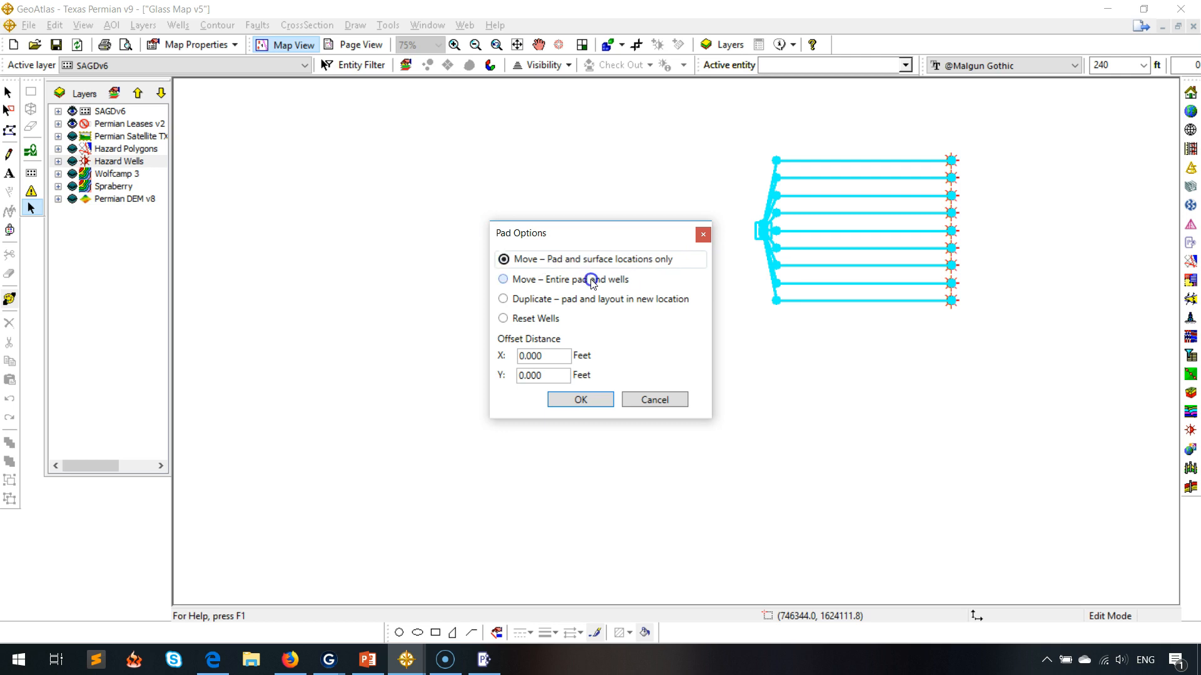
click(550, 280)
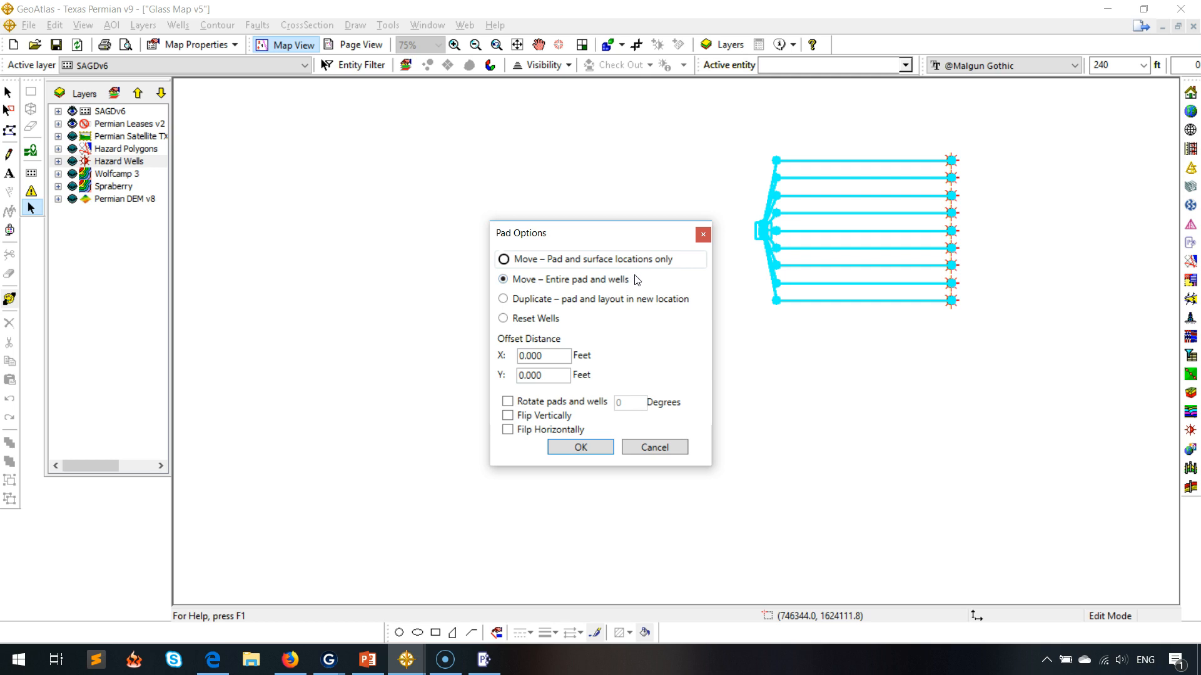
drag(554, 356, 519, 375)
text(-4)
click(578, 448)
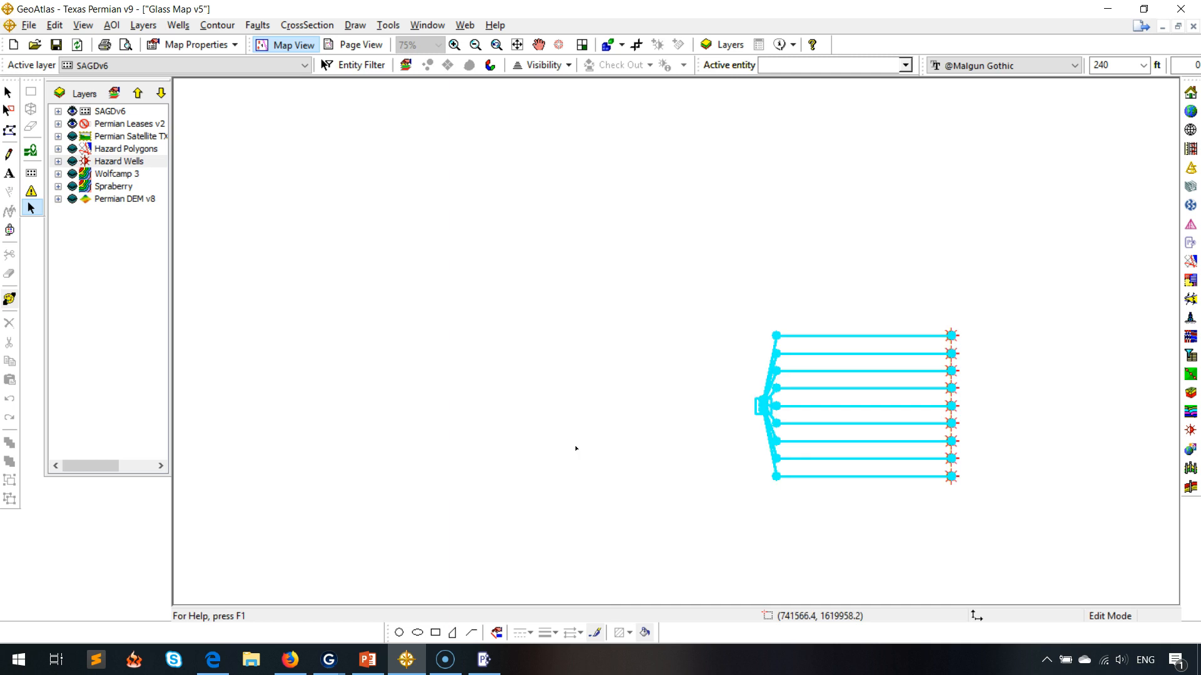
Duplicate the pad and its layout to a new location offset north with a positive Y distance.
click(758, 408)
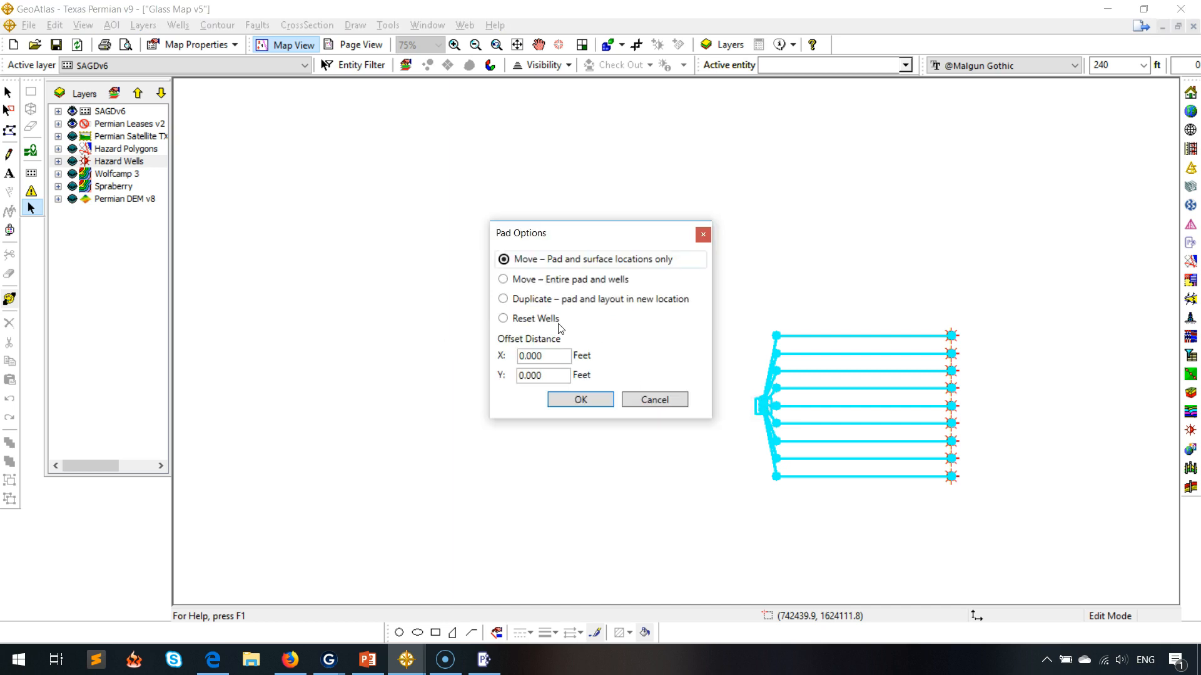
click(552, 305)
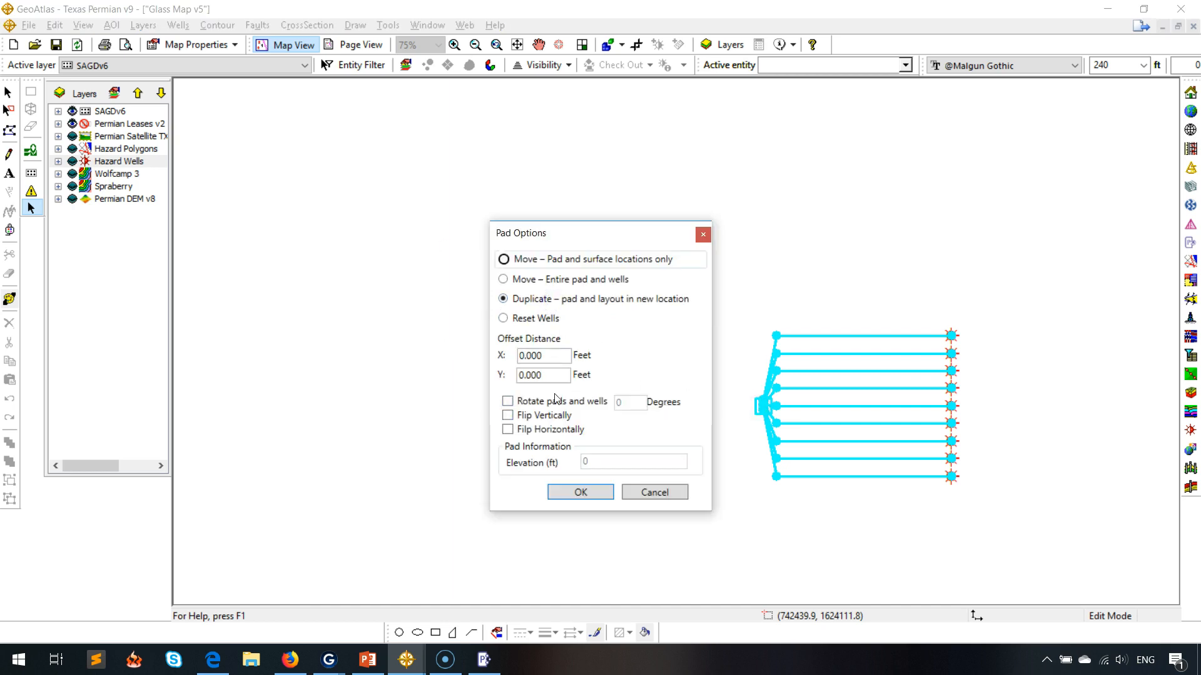
double_click(546, 373)
text(70)
click(576, 493)
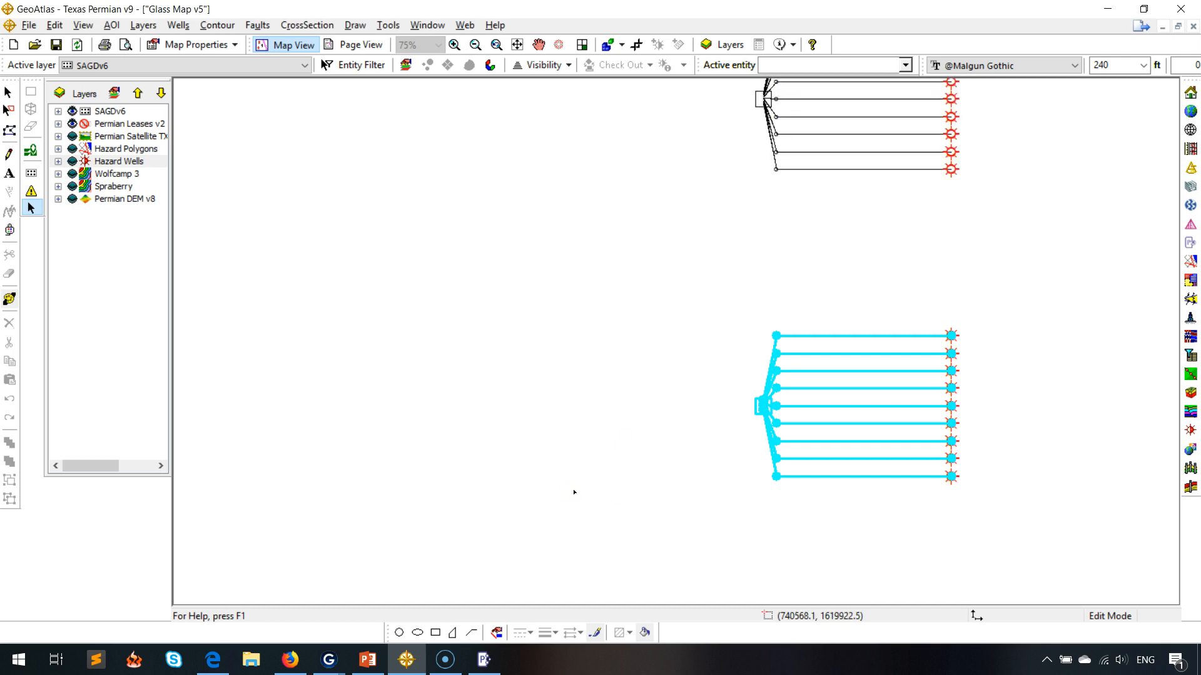
Drag the lower pad northward and move the entire pad and wells to the dropped location.
click(538, 45)
drag(668, 198, 675, 309)
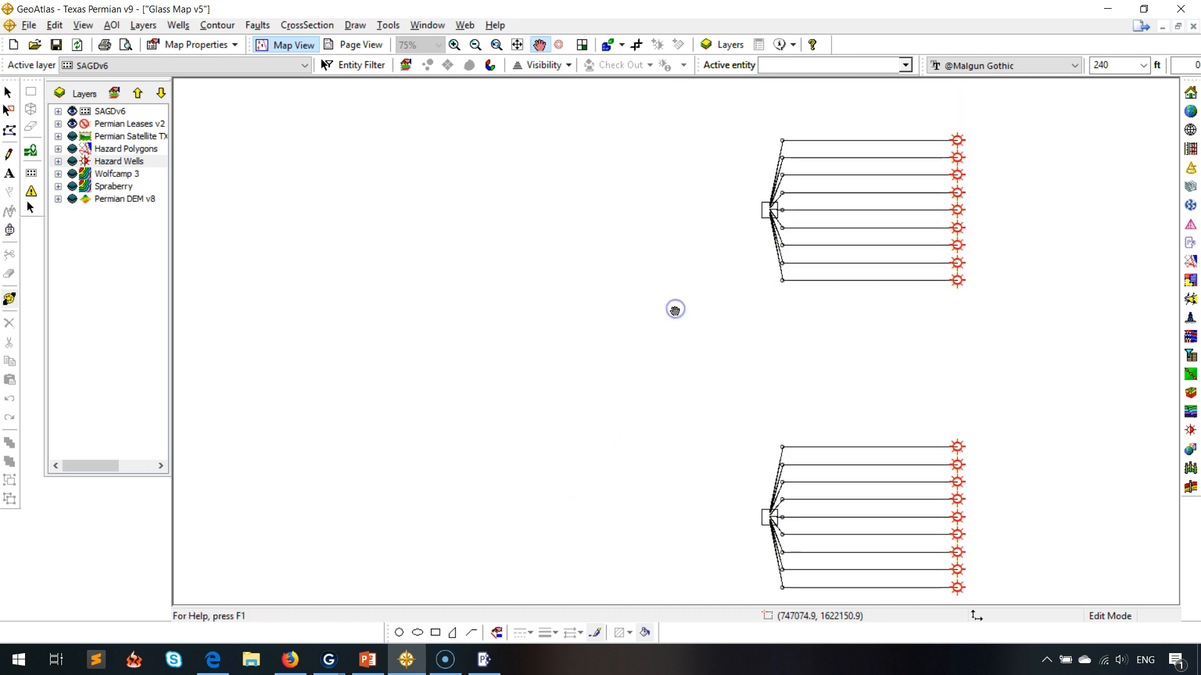
click(31, 206)
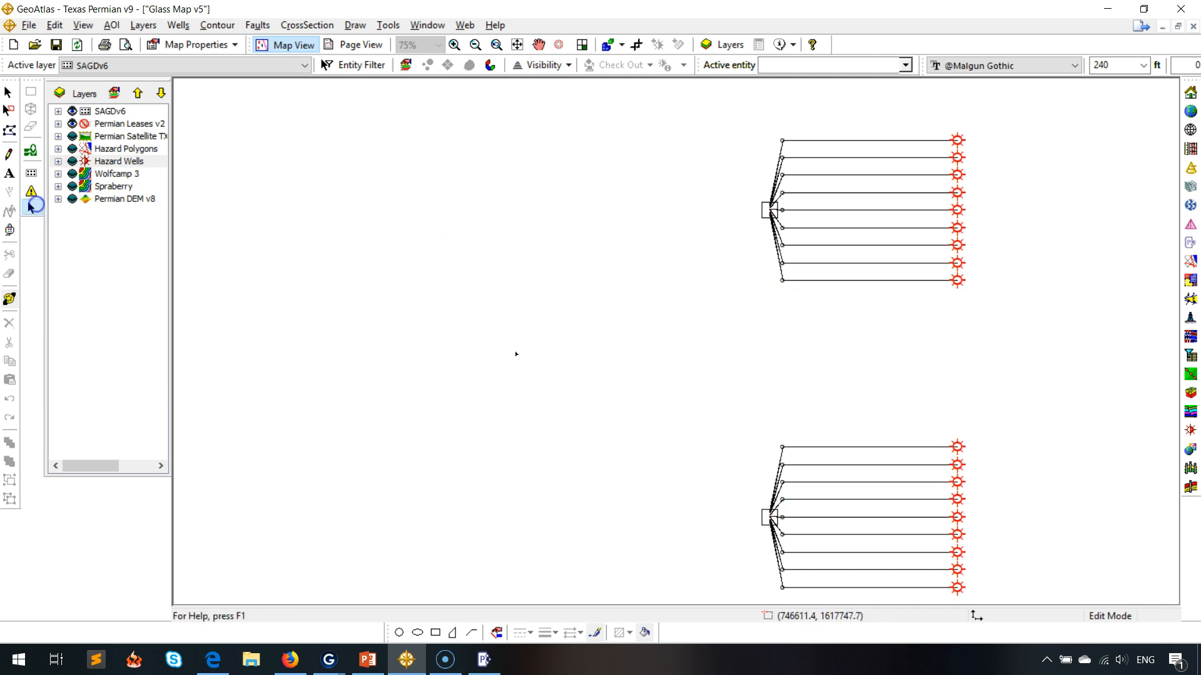
click(764, 518)
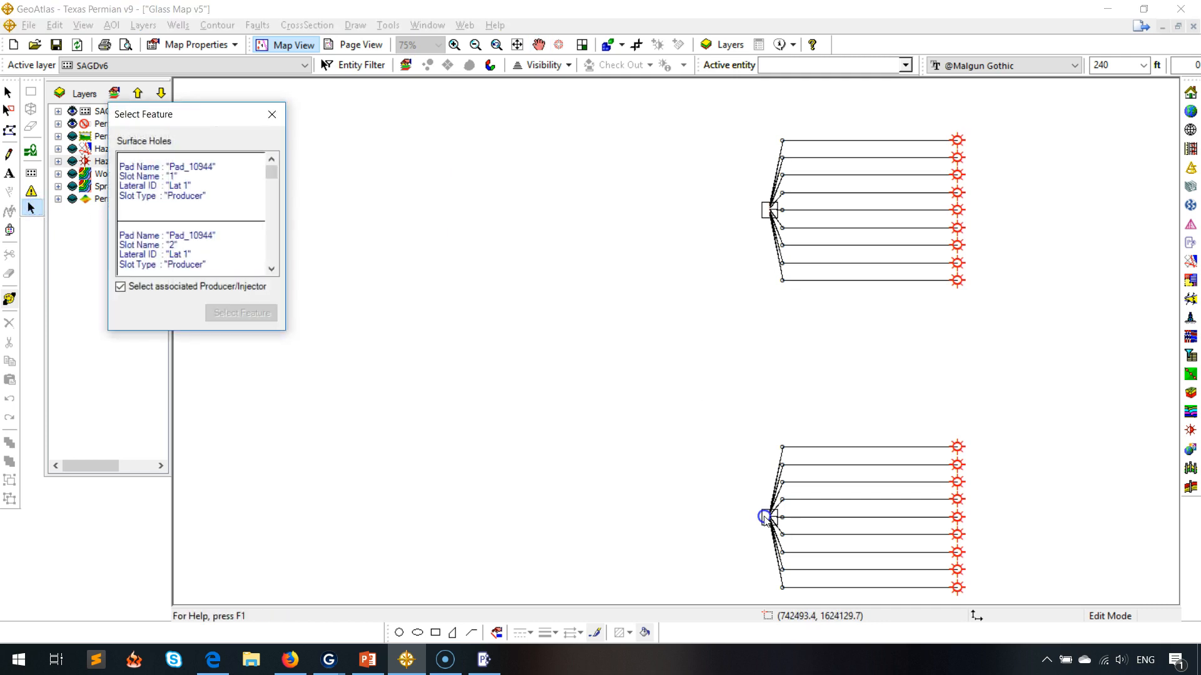
click(272, 114)
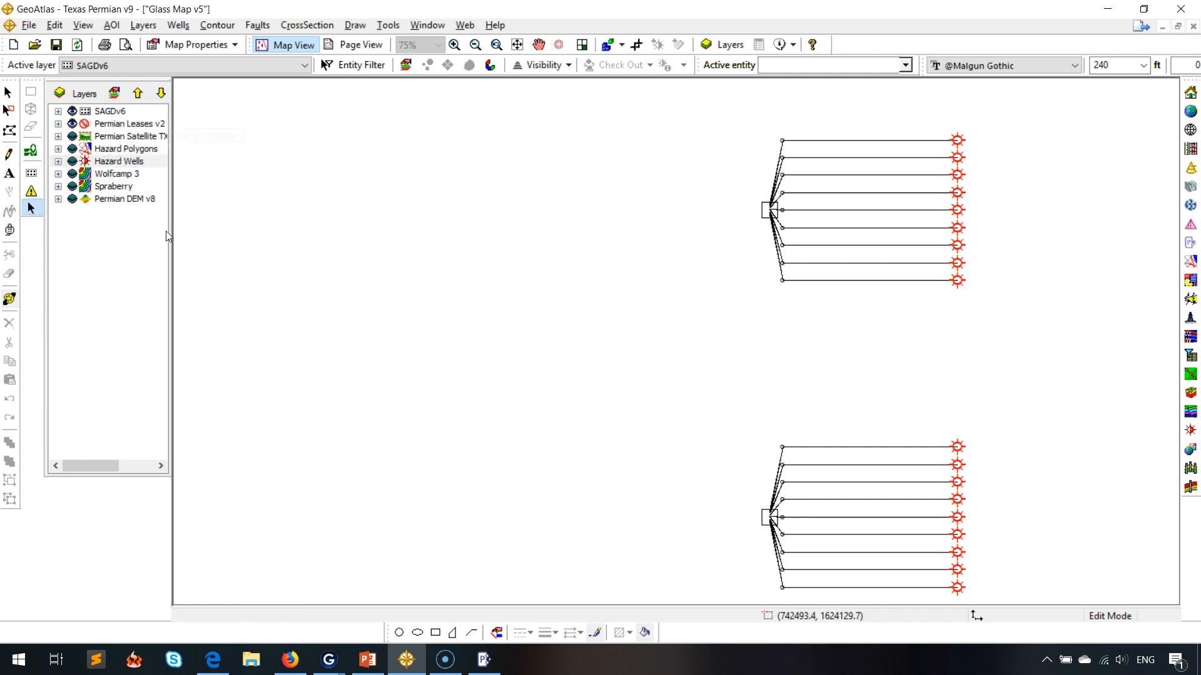
click(764, 513)
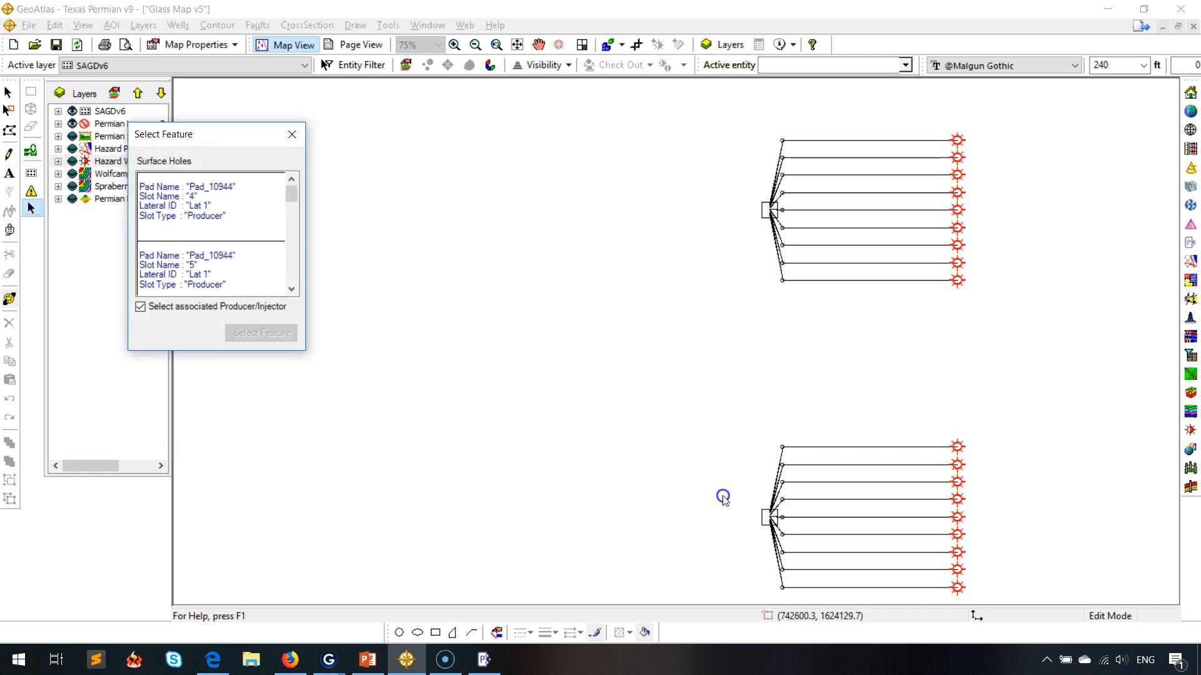
click(297, 133)
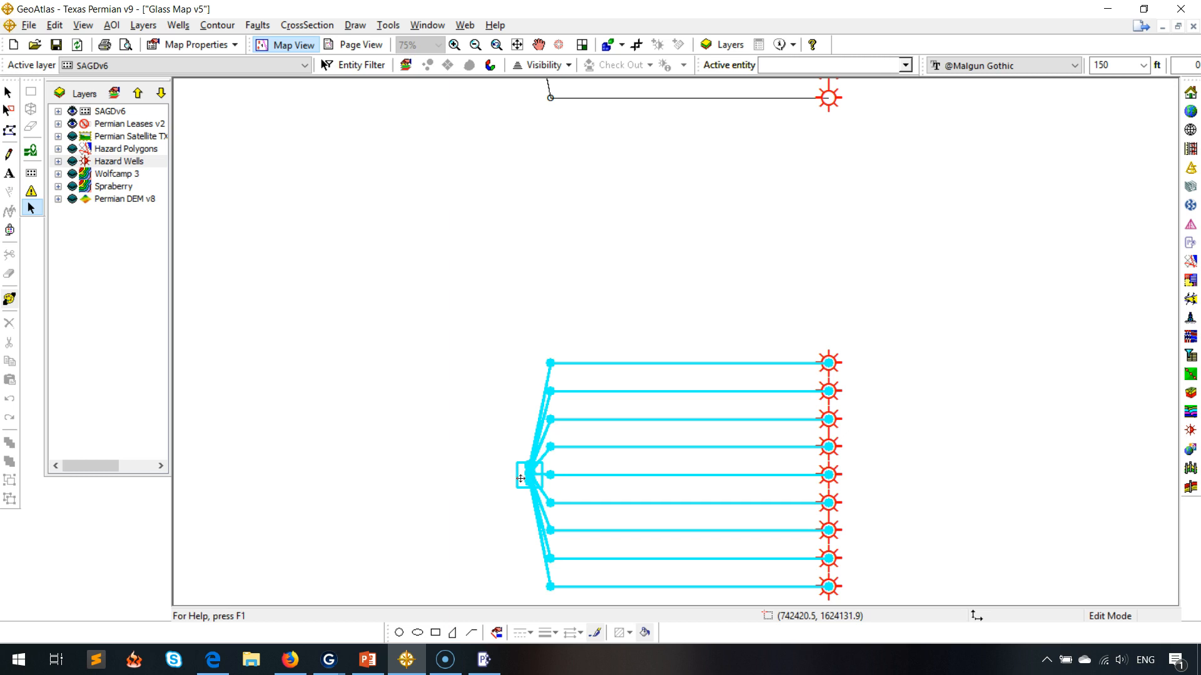
drag(521, 479, 524, 290)
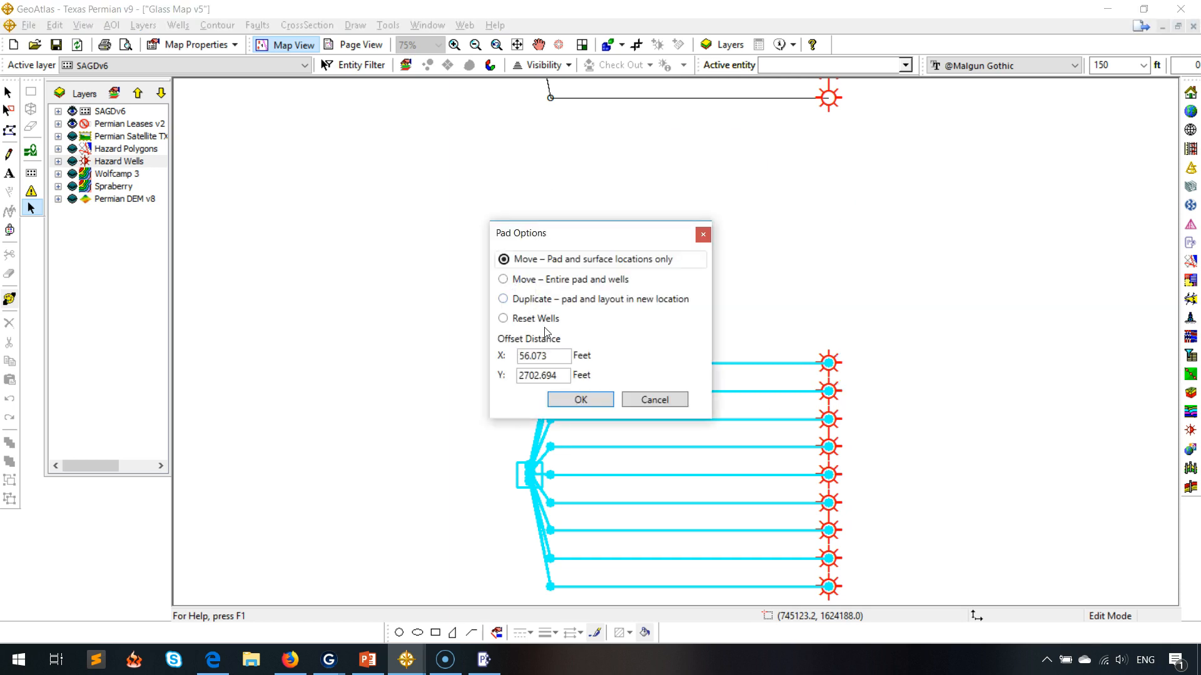
click(566, 285)
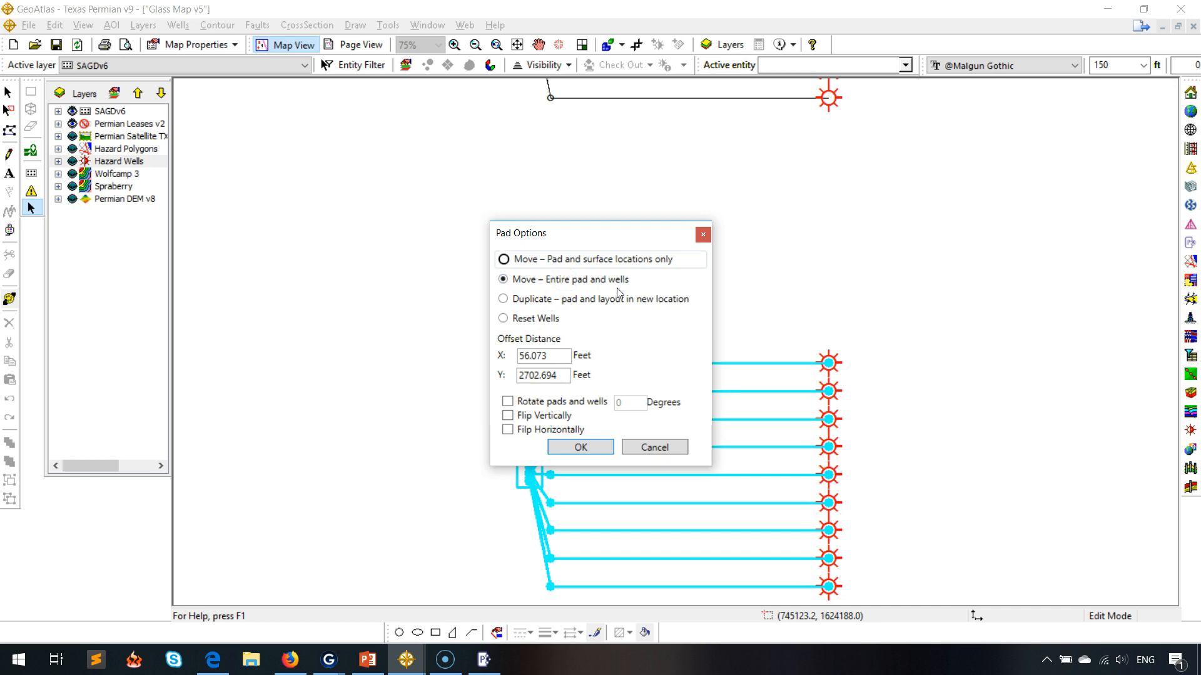
click(581, 447)
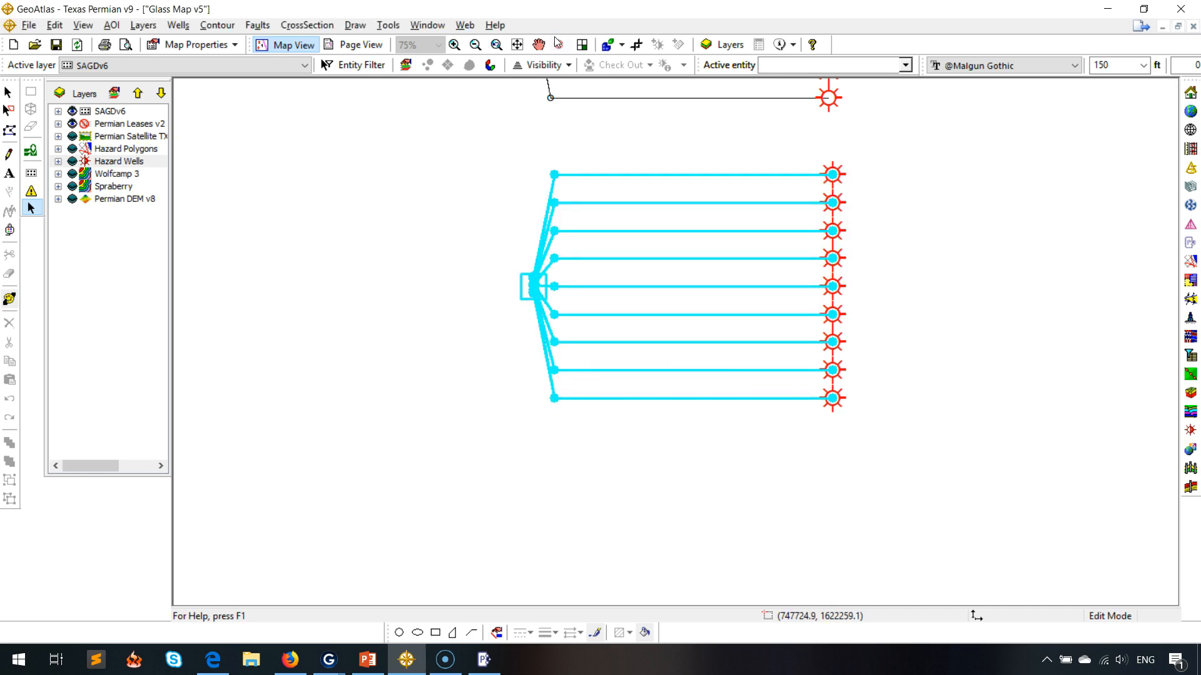
Duplicate the lower pad flipped horizontally, offset to the west with a negative X distance.
click(537, 49)
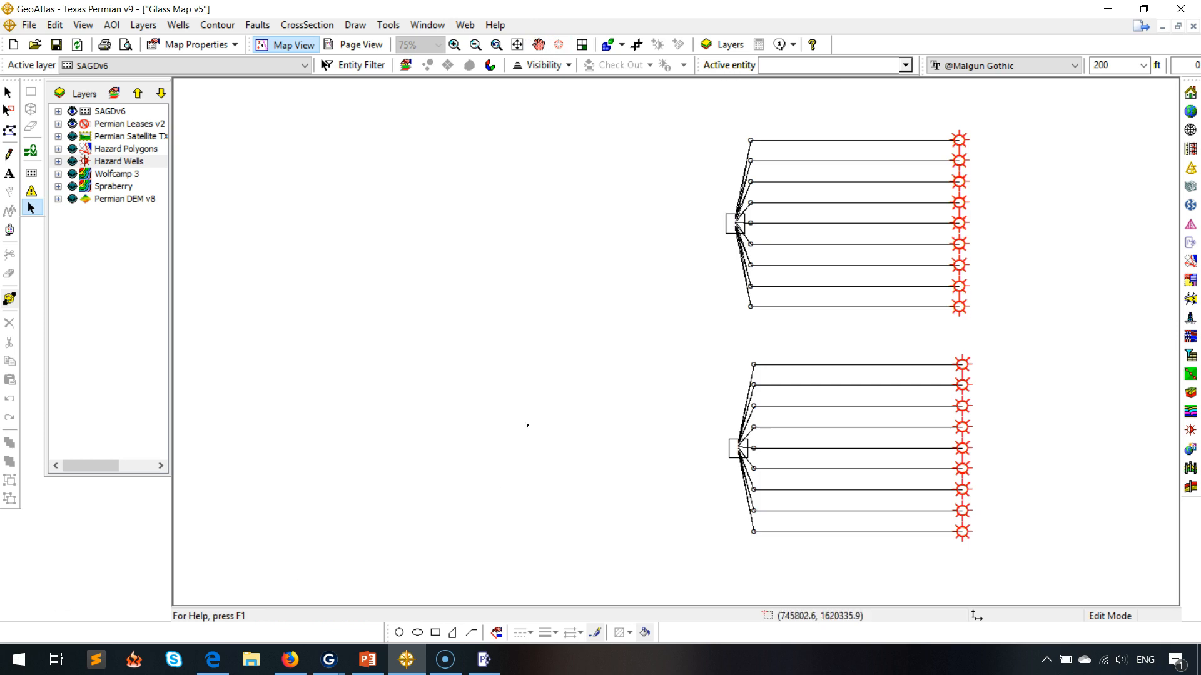
click(729, 454)
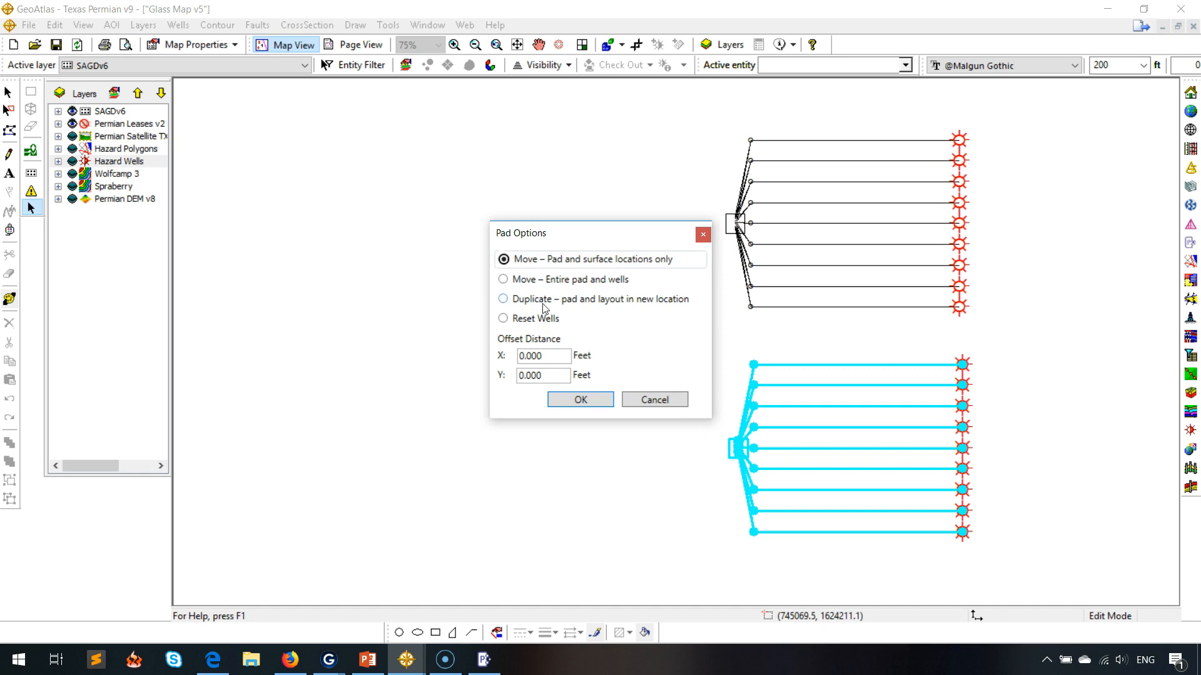
click(538, 300)
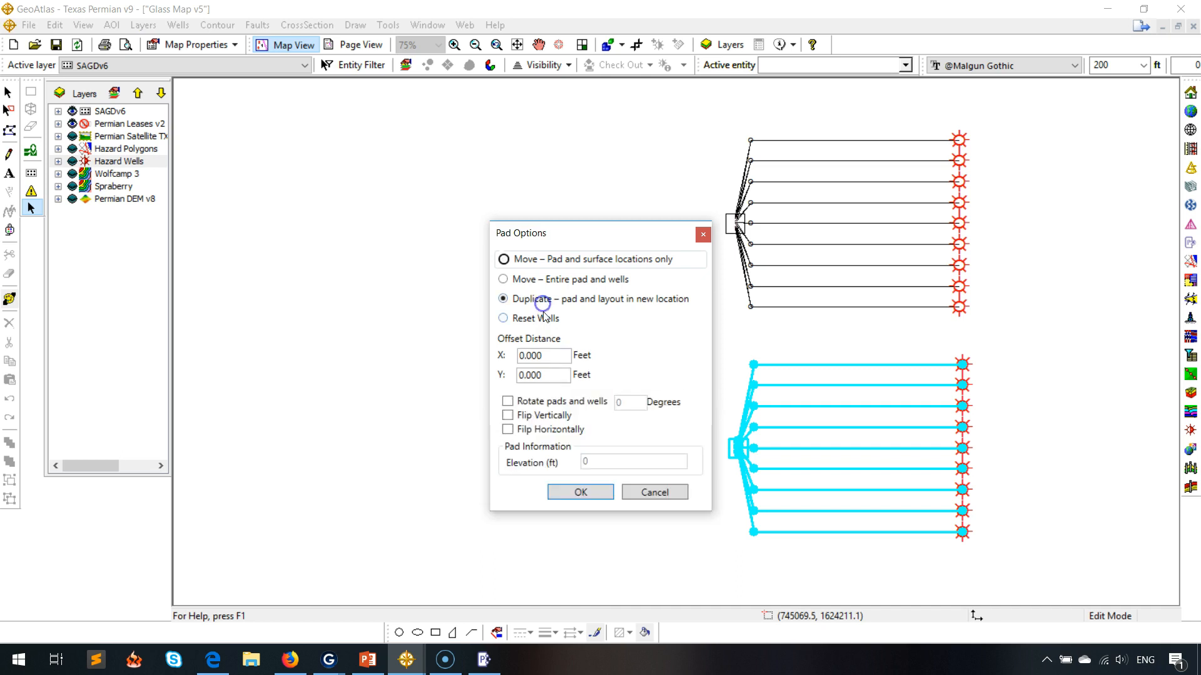
click(564, 436)
double_click(557, 358)
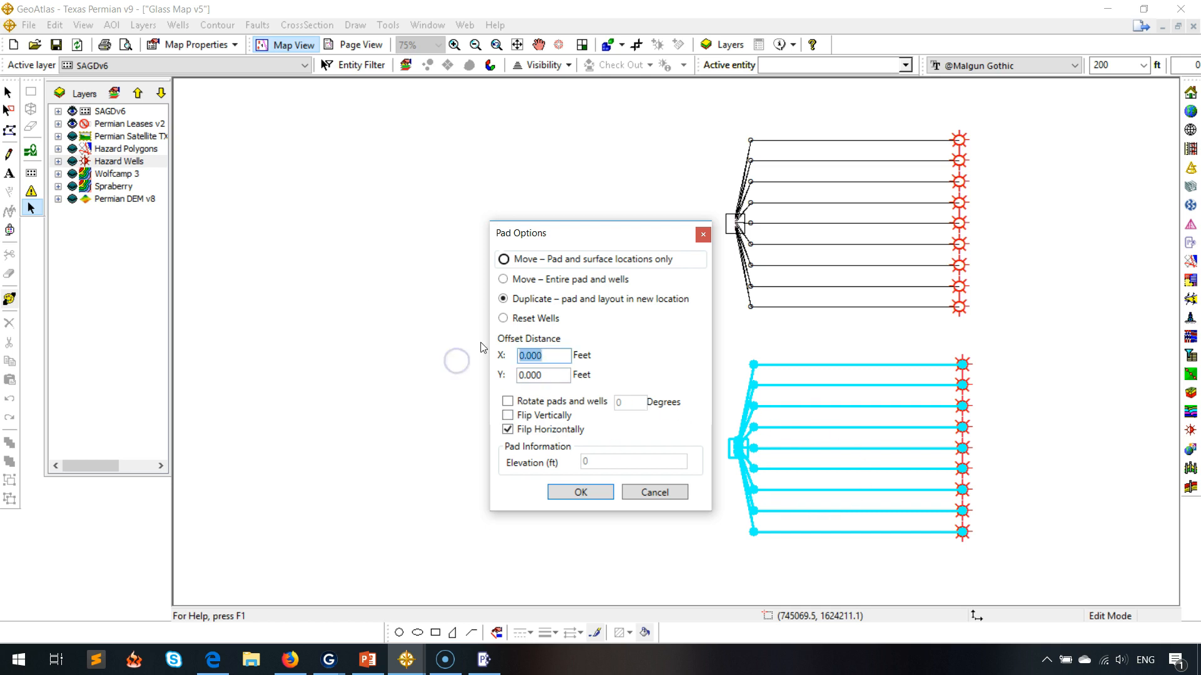
text(-300)
click(568, 493)
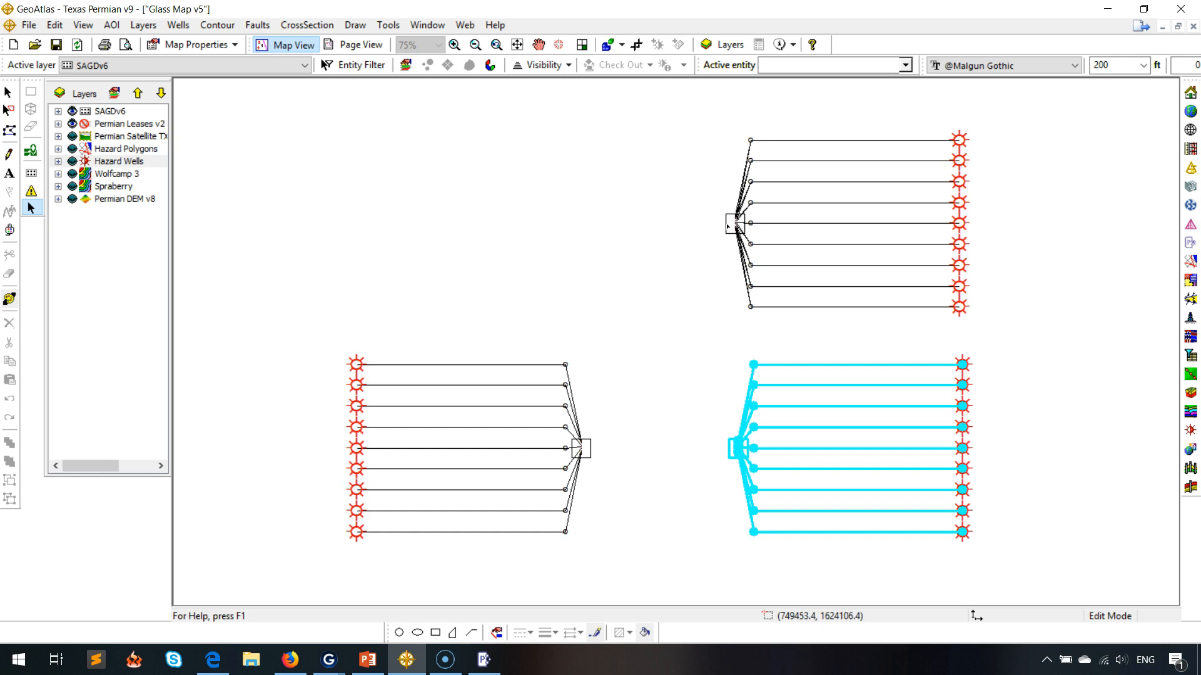
Duplicate the upper pad flipped horizontally, offset to the west with a negative X distance.
click(727, 224)
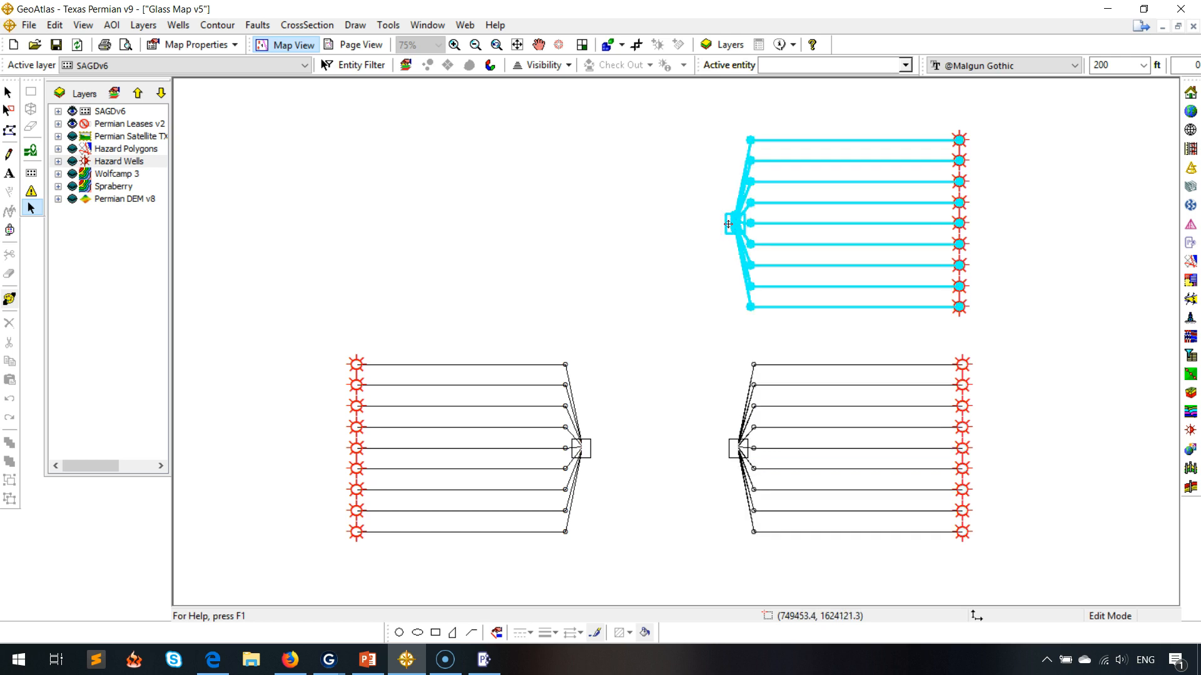
double_click(727, 224)
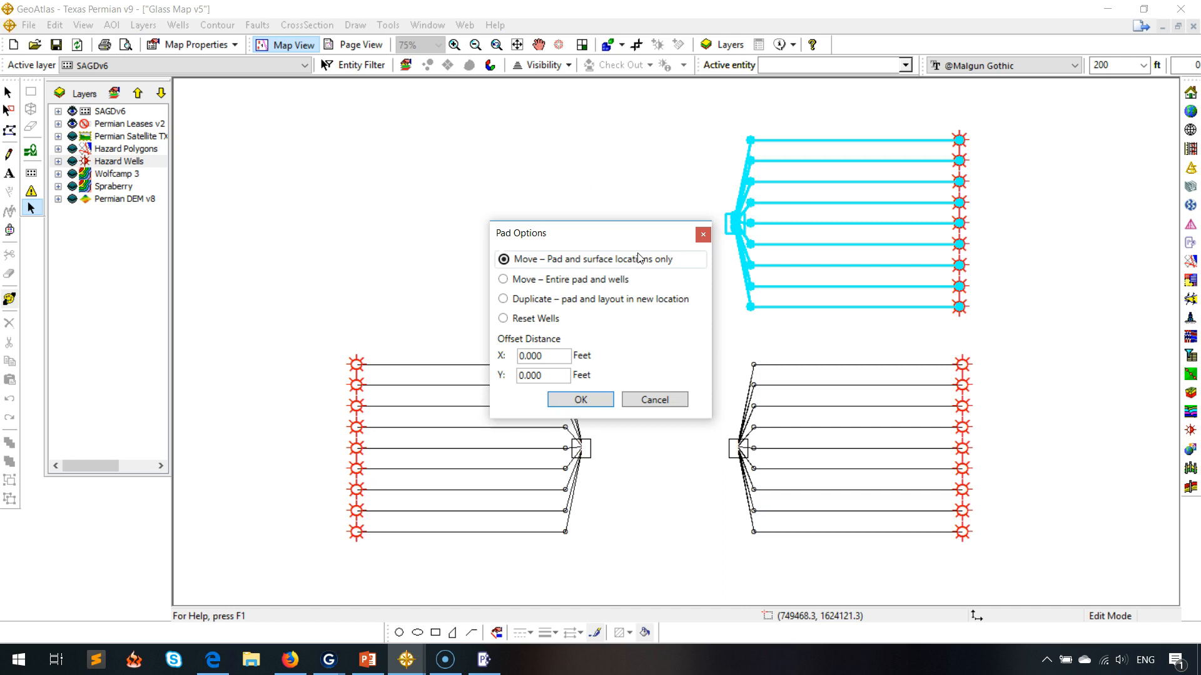
click(560, 300)
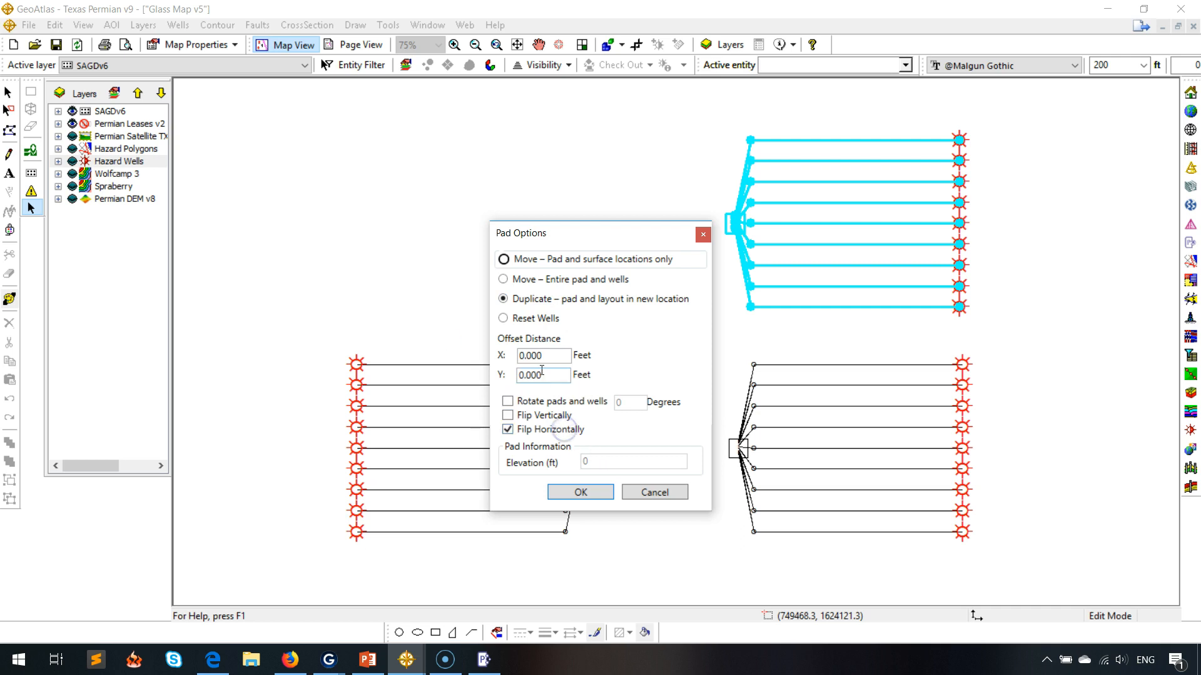
drag(550, 356, 466, 349)
text(0399)
key(BackSpace)
key(BackSpace)
key(BackSpace)
key(BackSpace)
text(-3)
click(572, 494)
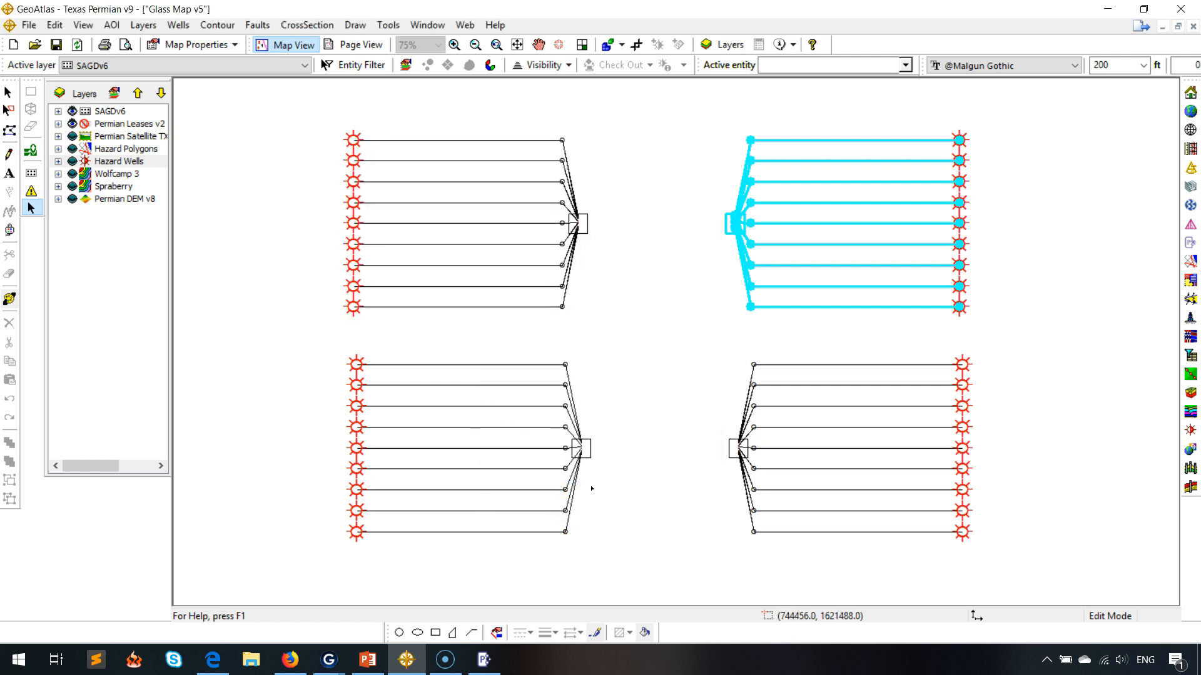
Drag the lower-left pad north and duplicate its pad and layout there, rotated 90 degrees.
click(542, 45)
drag(638, 128, 619, 348)
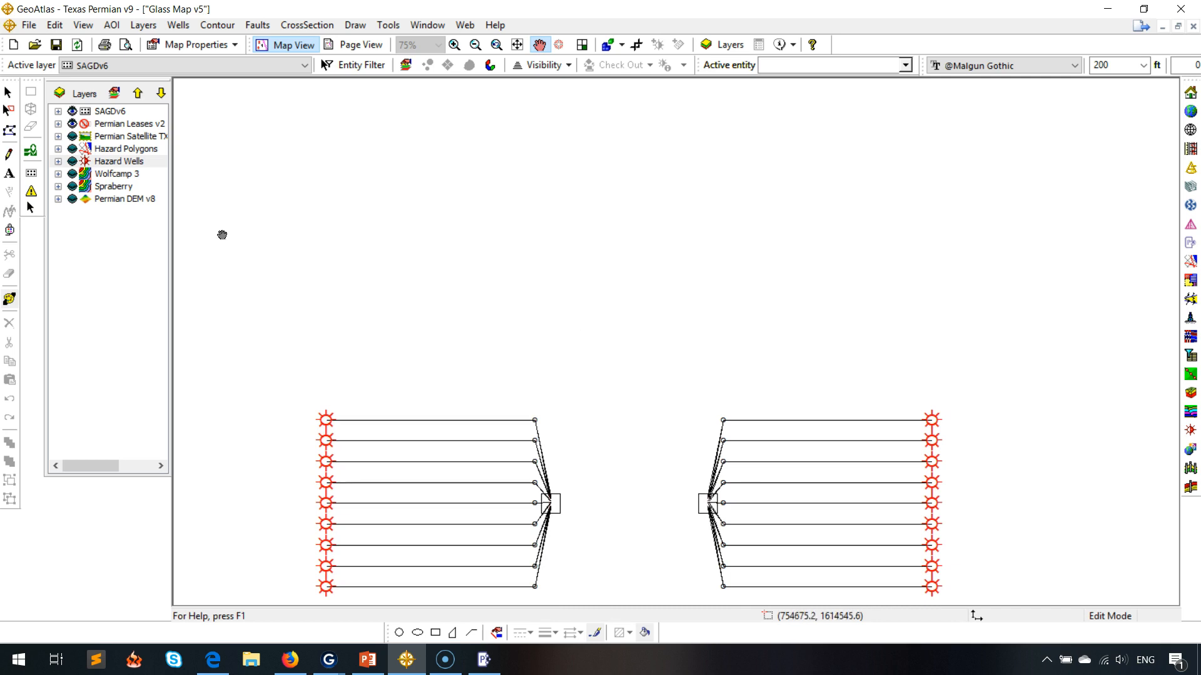
click(31, 208)
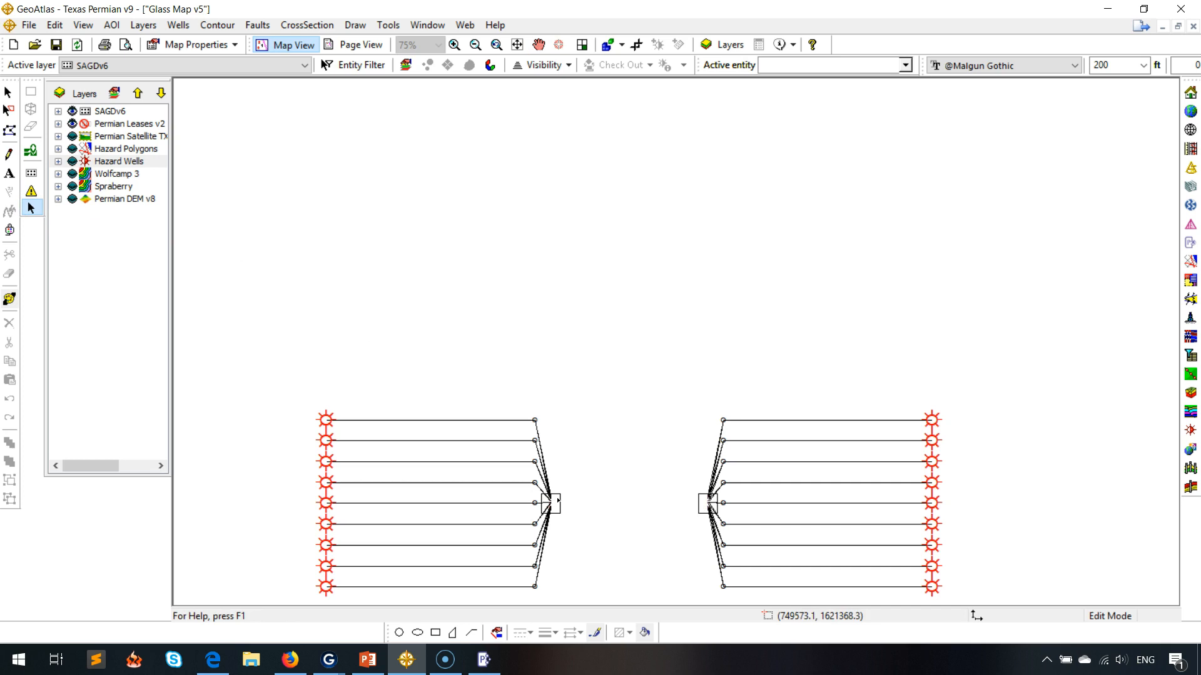
click(560, 498)
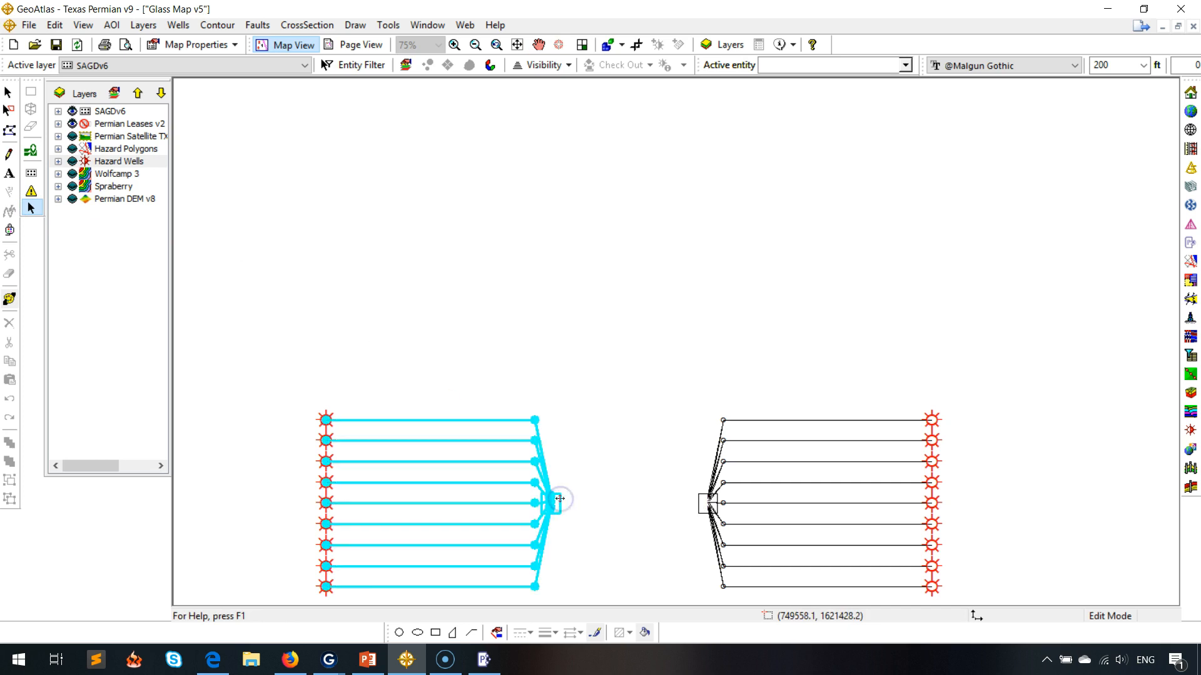
drag(559, 499, 644, 365)
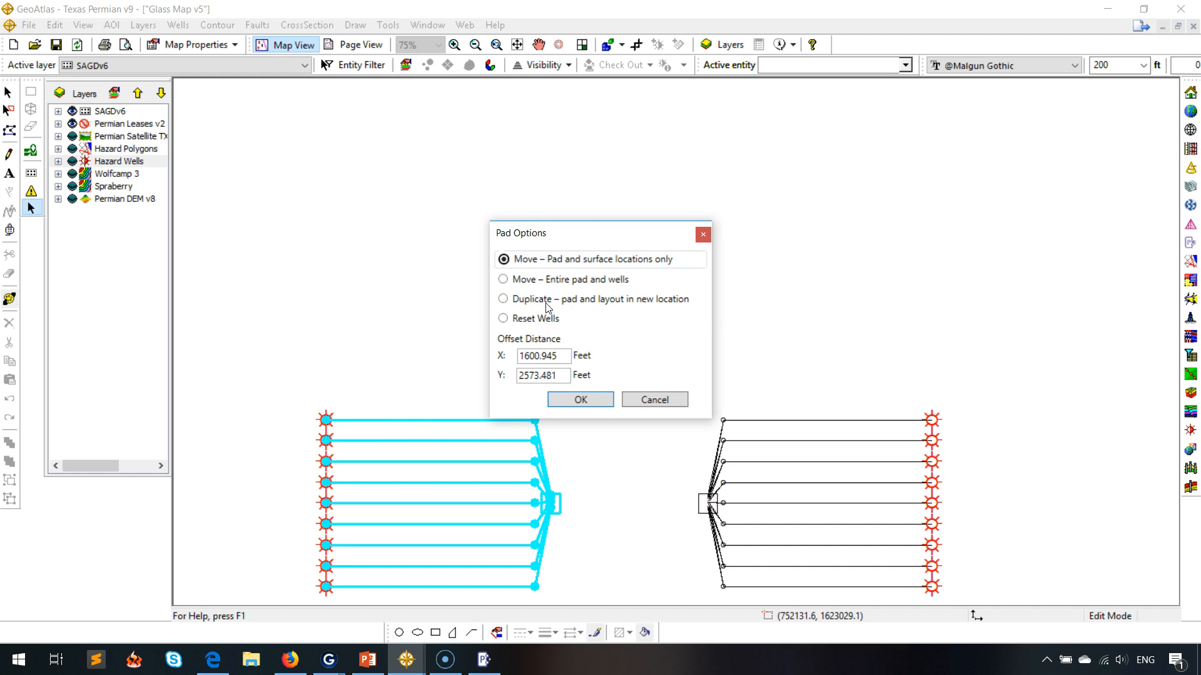
click(546, 305)
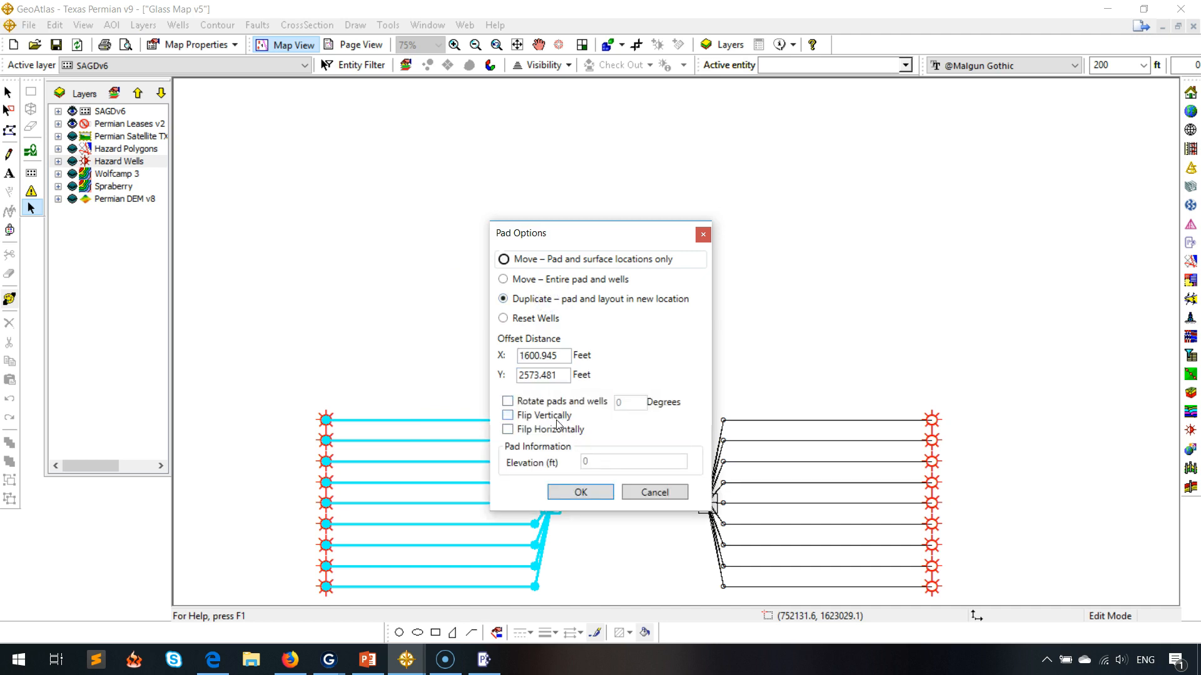
click(566, 403)
click(639, 408)
double_click(617, 402)
text(-90)
key(BackSpace)
key(BackSpace)
key(BackSpace)
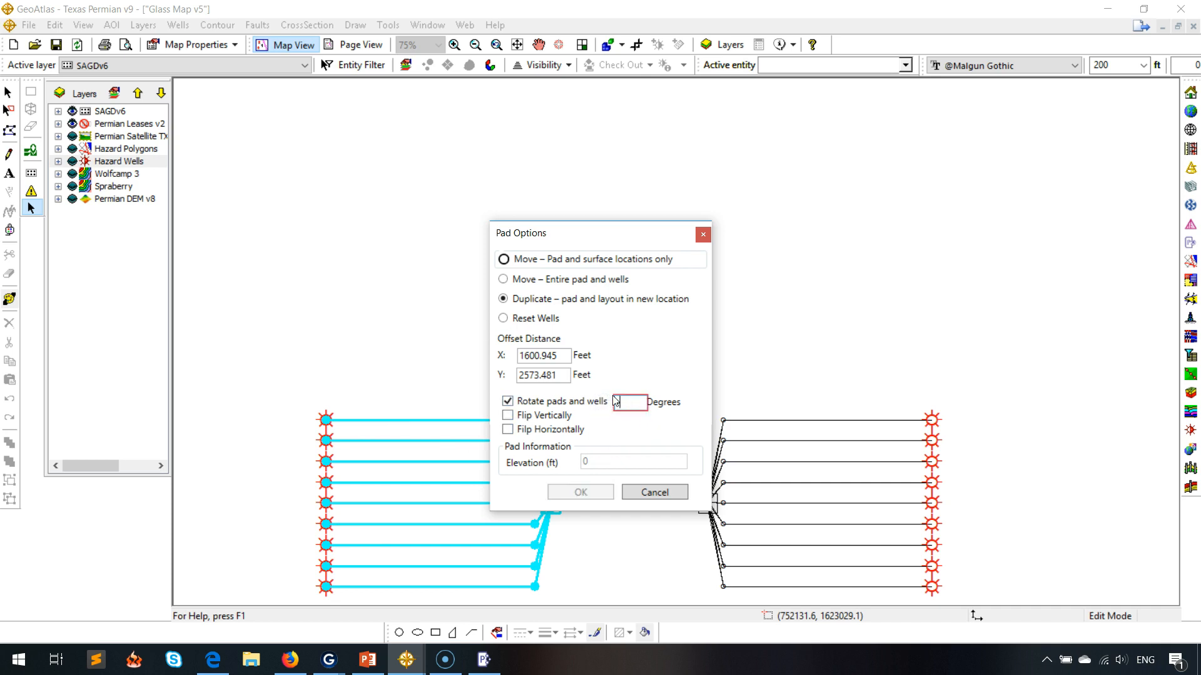
text(90)
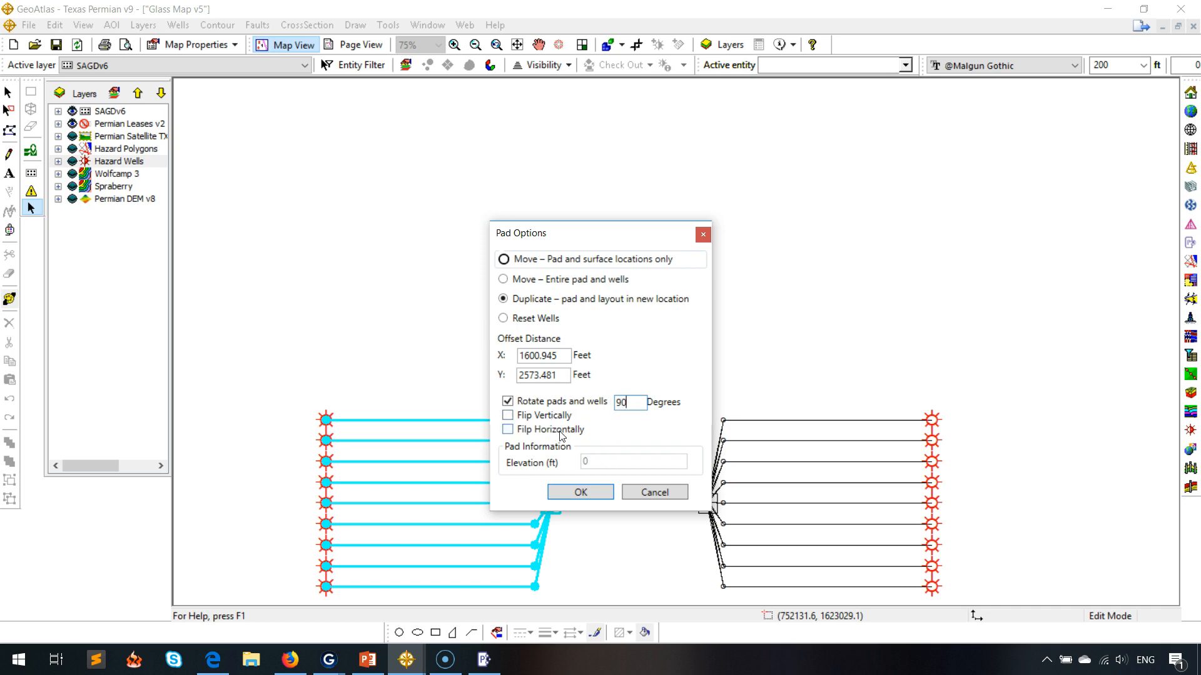
click(596, 494)
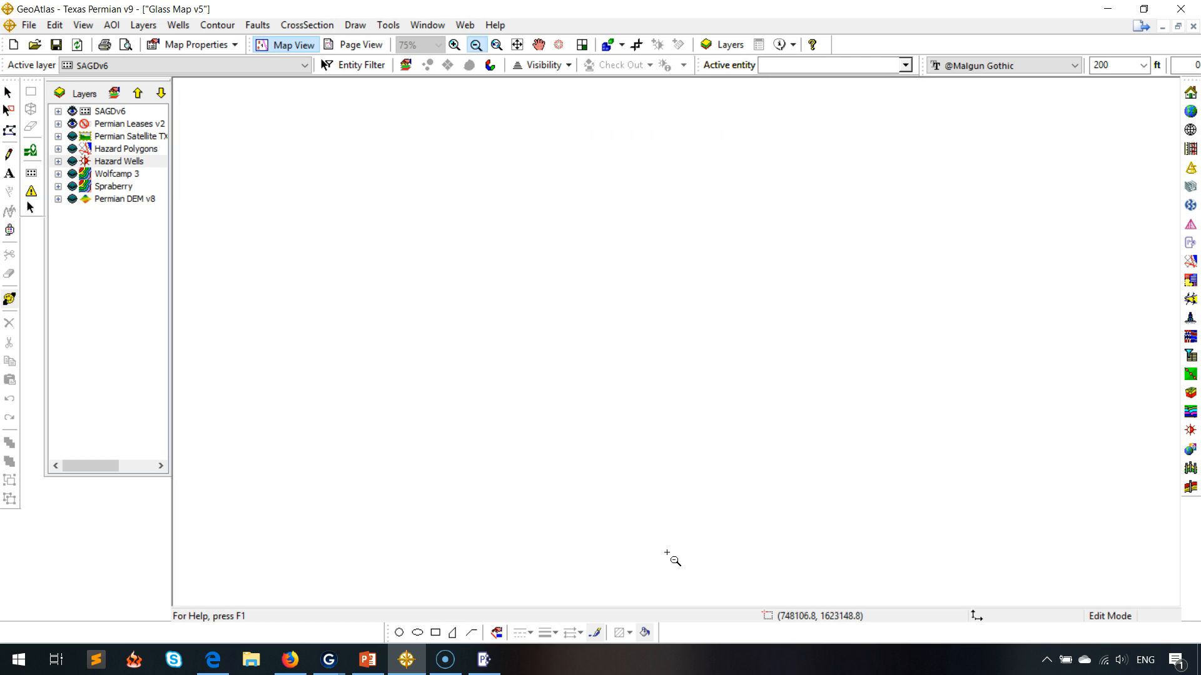
click(539, 44)
mouse_move(721, 198)
mouse_down()
mouse_move(707, 249)
mouse_move(751, 303)
mouse_up()
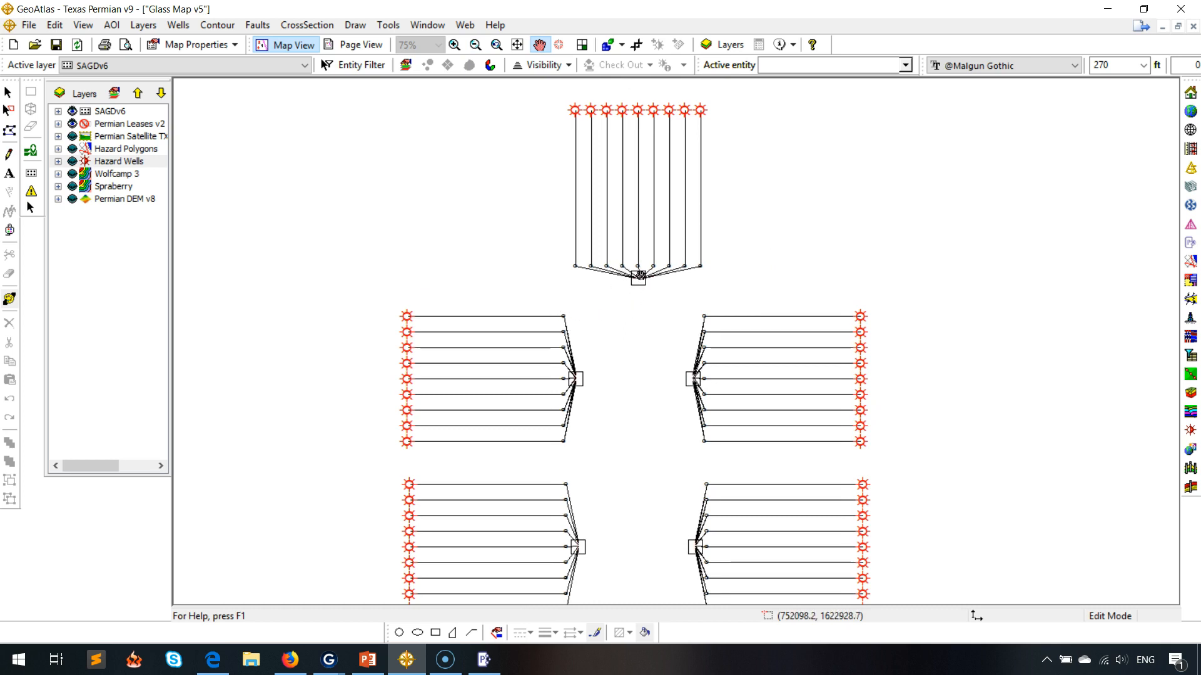
mouse_move(632, 364)
mouse_down()
mouse_move(642, 318)
mouse_move(627, 359)
mouse_up()
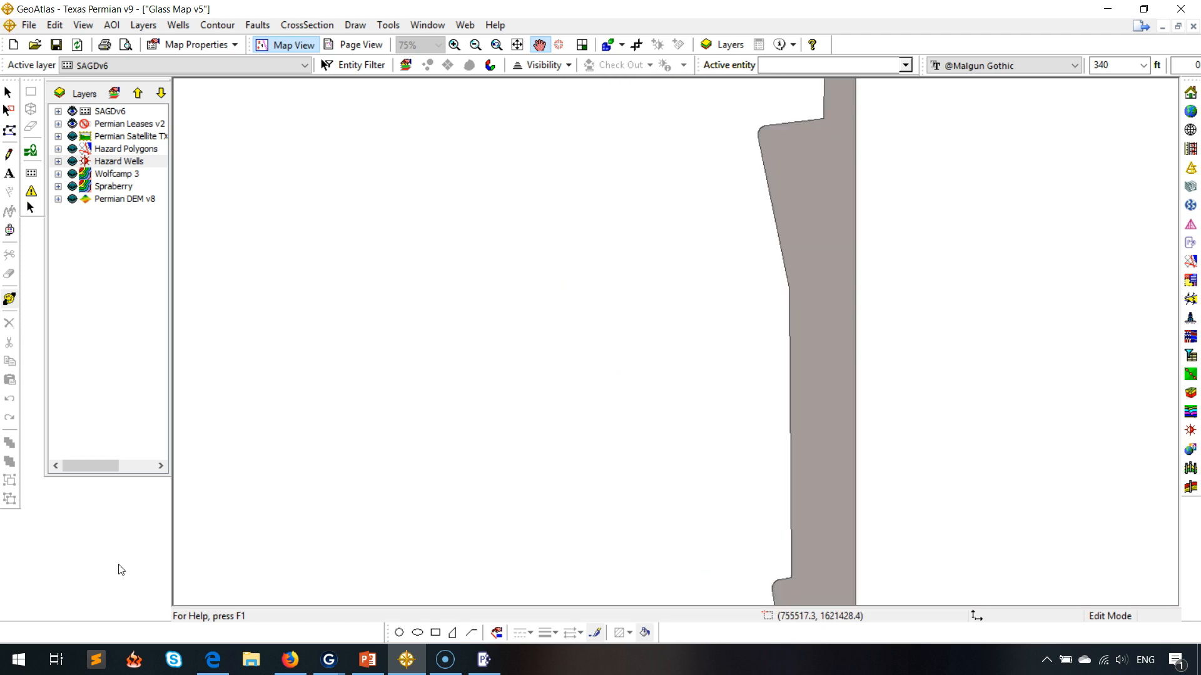
drag(488, 256, 826, 257)
drag(570, 273, 781, 355)
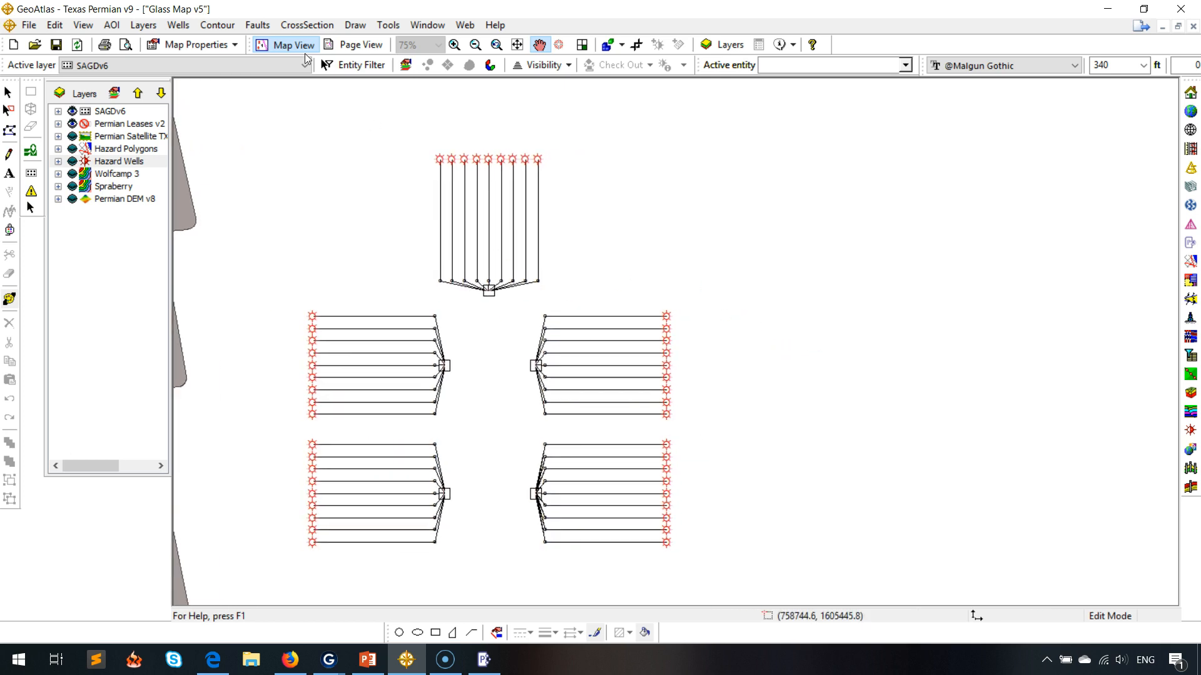
Select all five pads and duplicate their pads and layouts in a new location, offset east with a positive X distance.
click(454, 45)
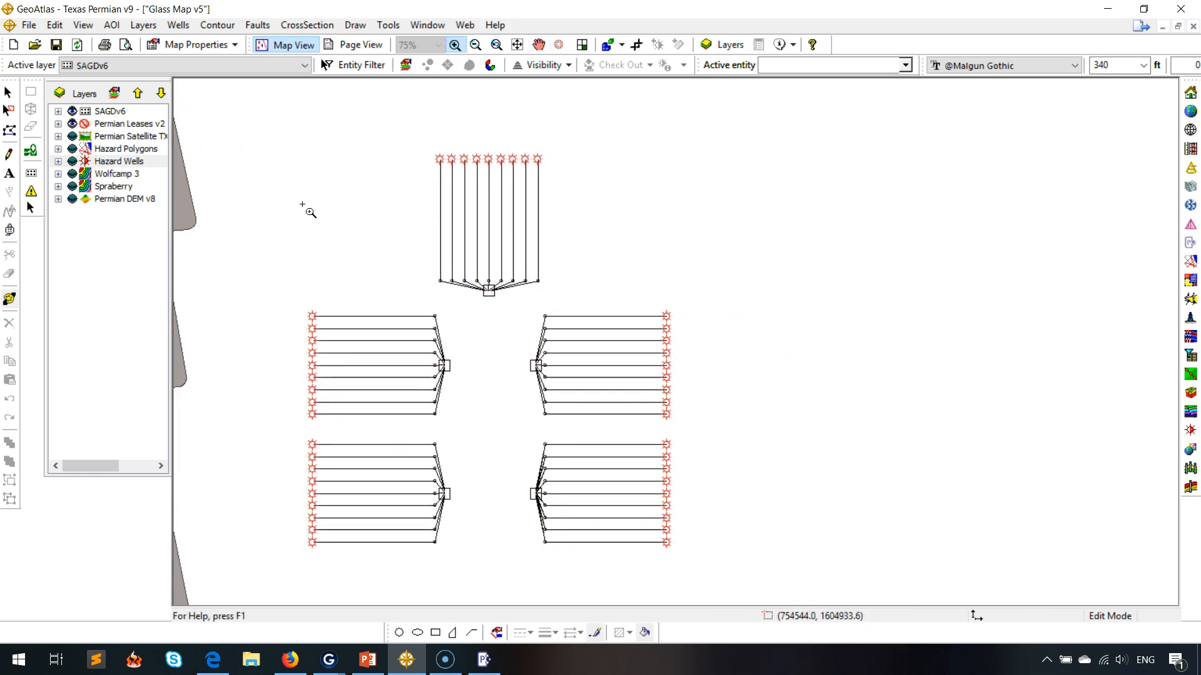
click(550, 462)
drag(550, 462, 627, 569)
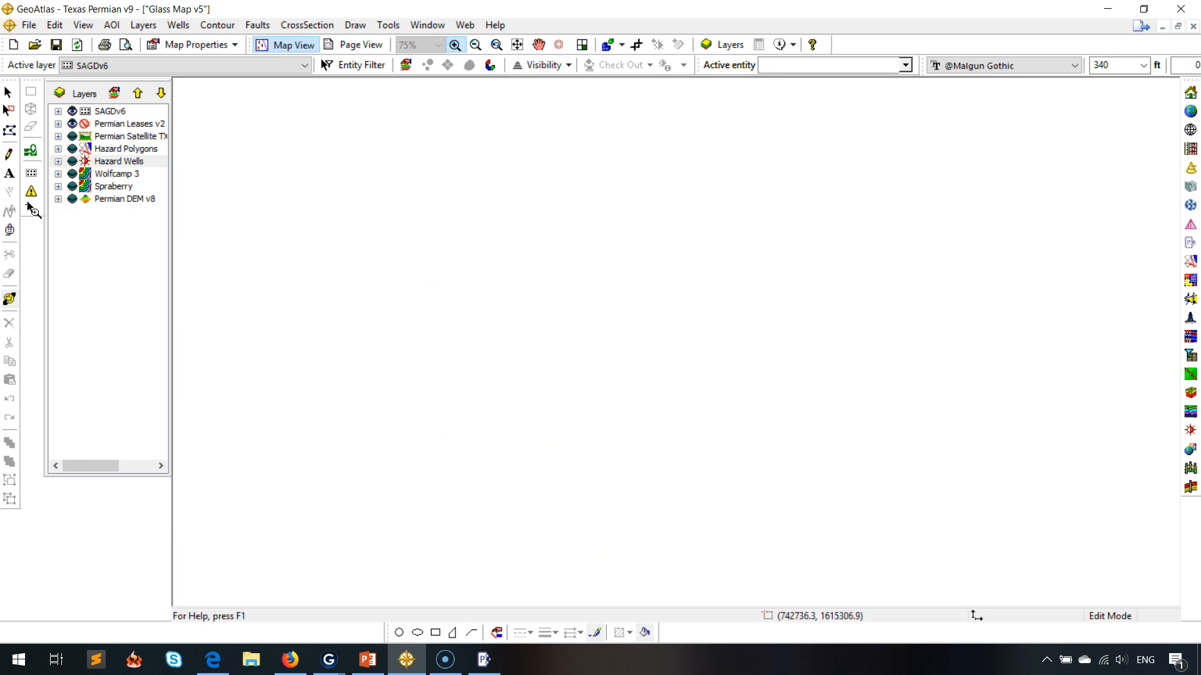
click(31, 208)
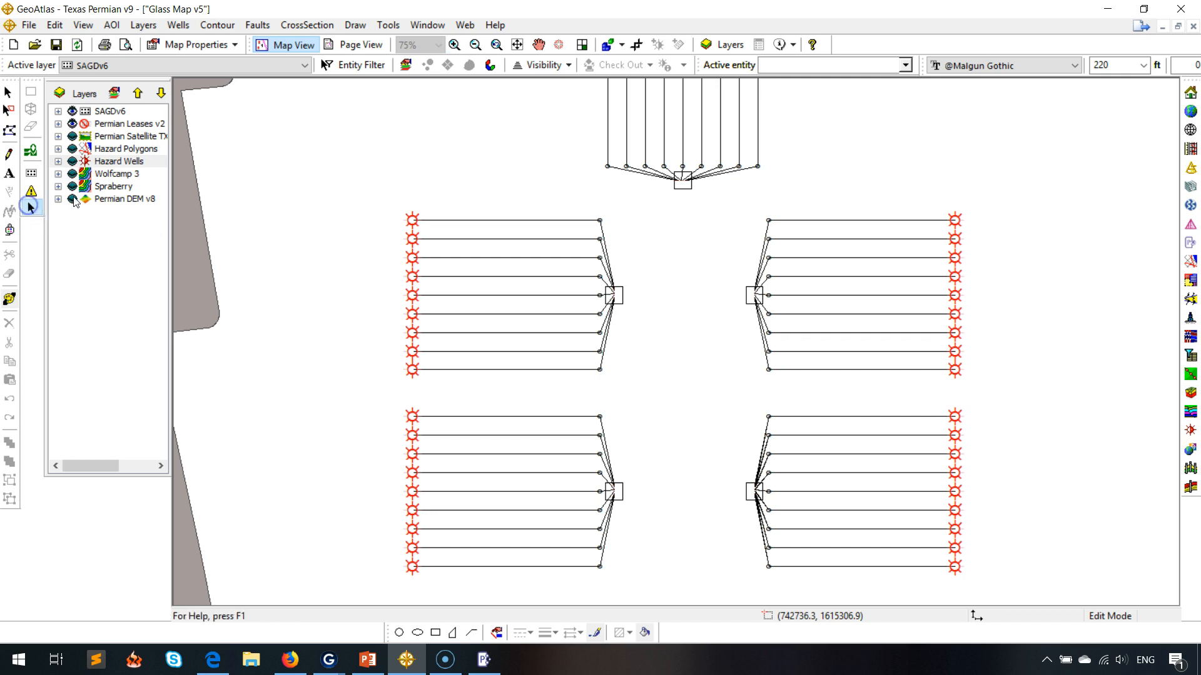
click(681, 189)
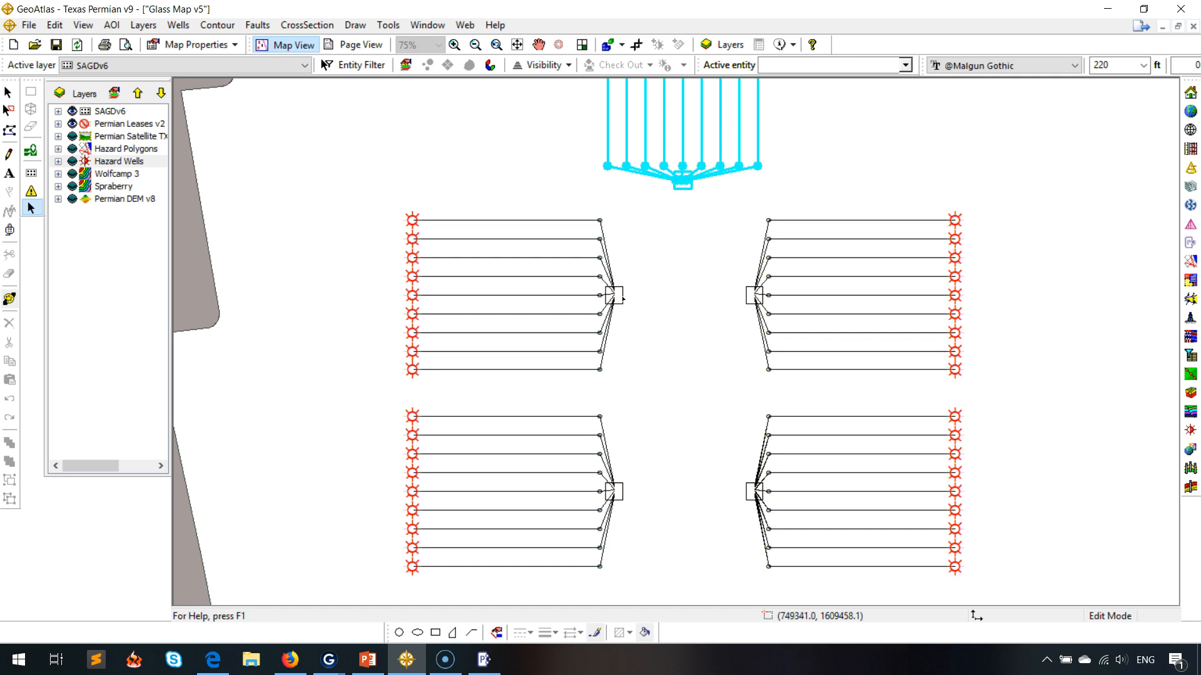
click(622, 297)
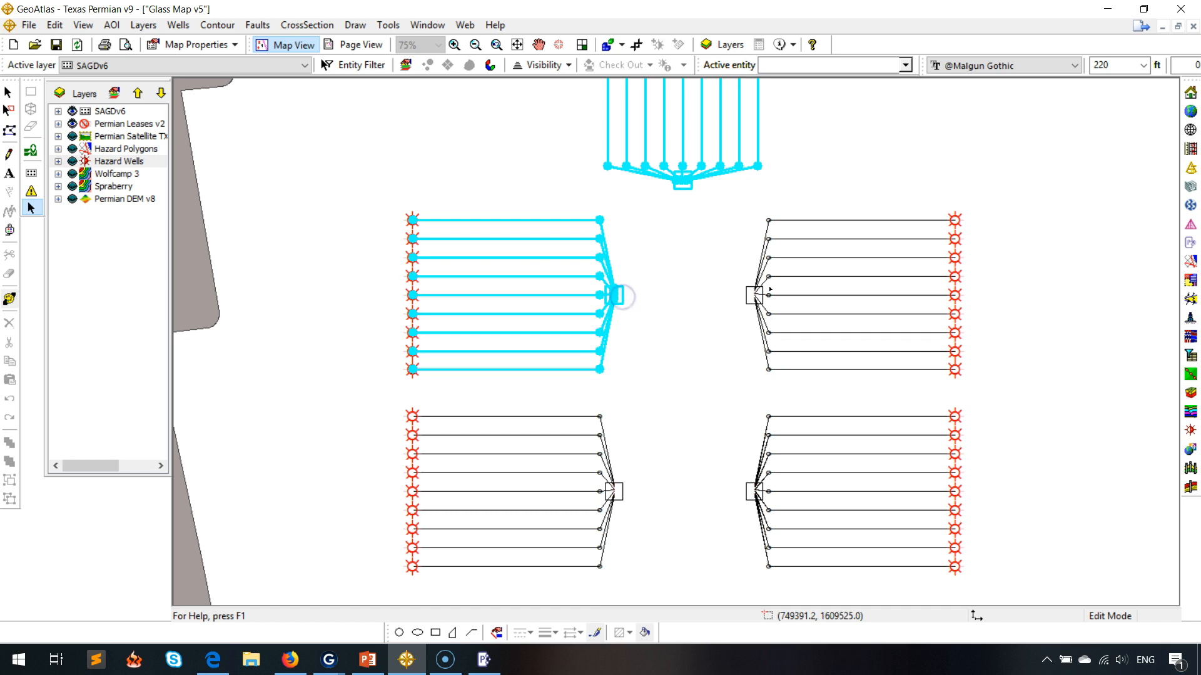
click(622, 494)
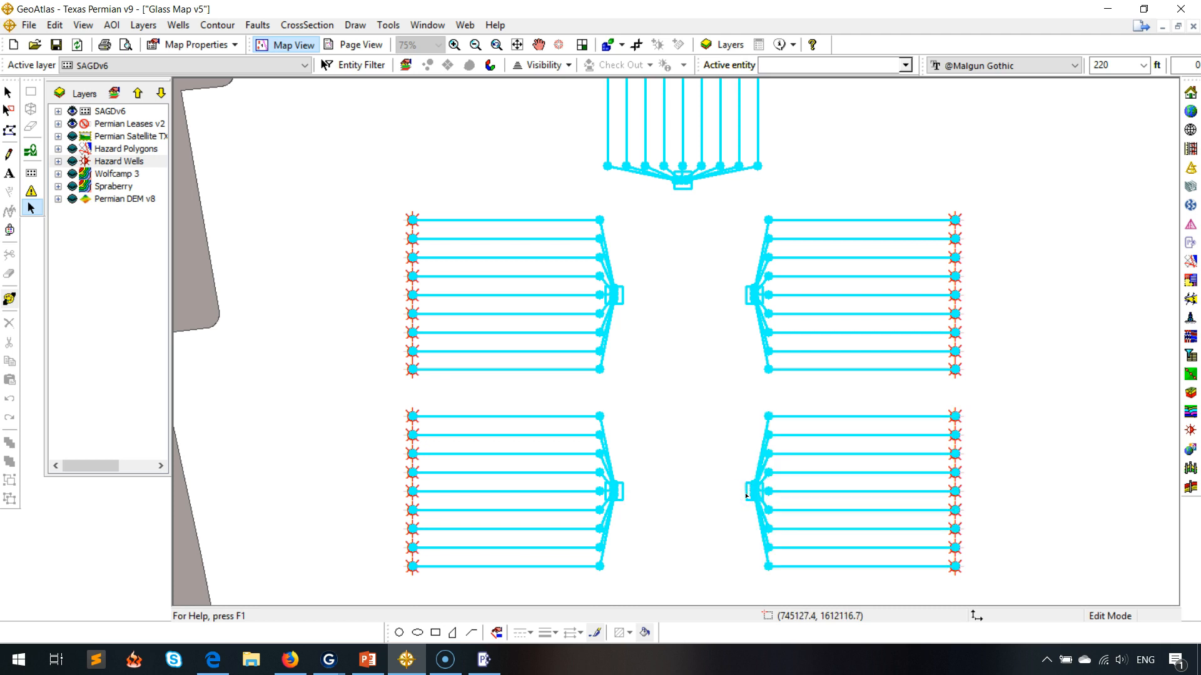
double_click(746, 495)
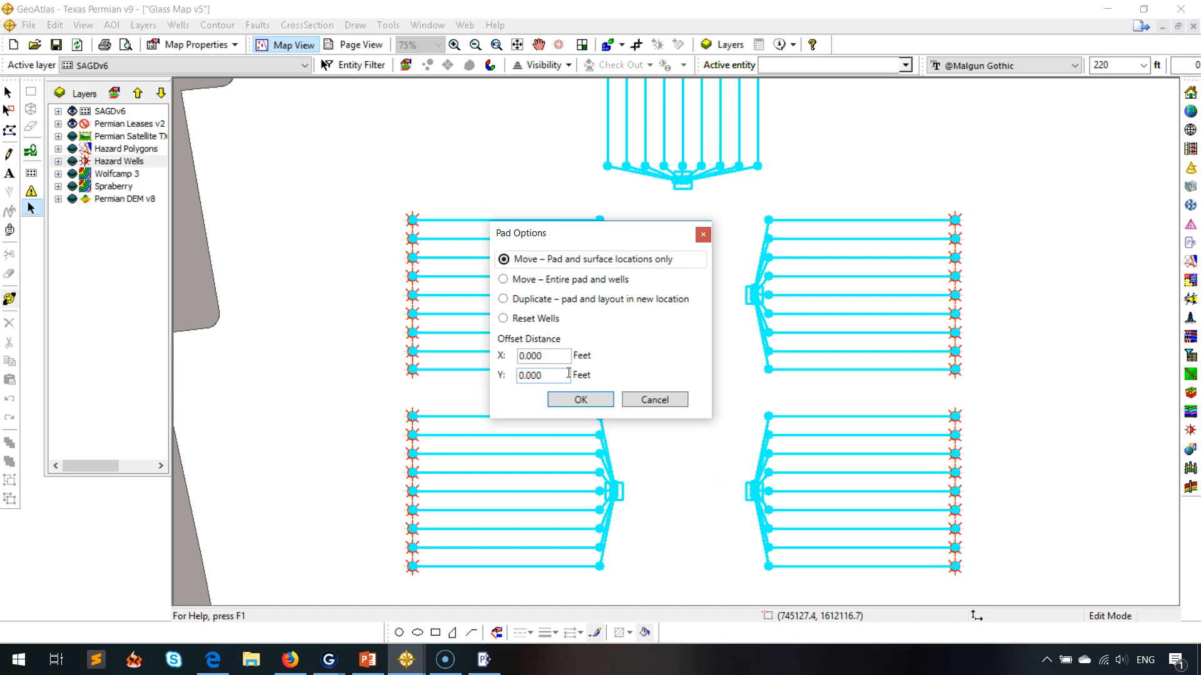
click(560, 301)
drag(546, 354, 474, 353)
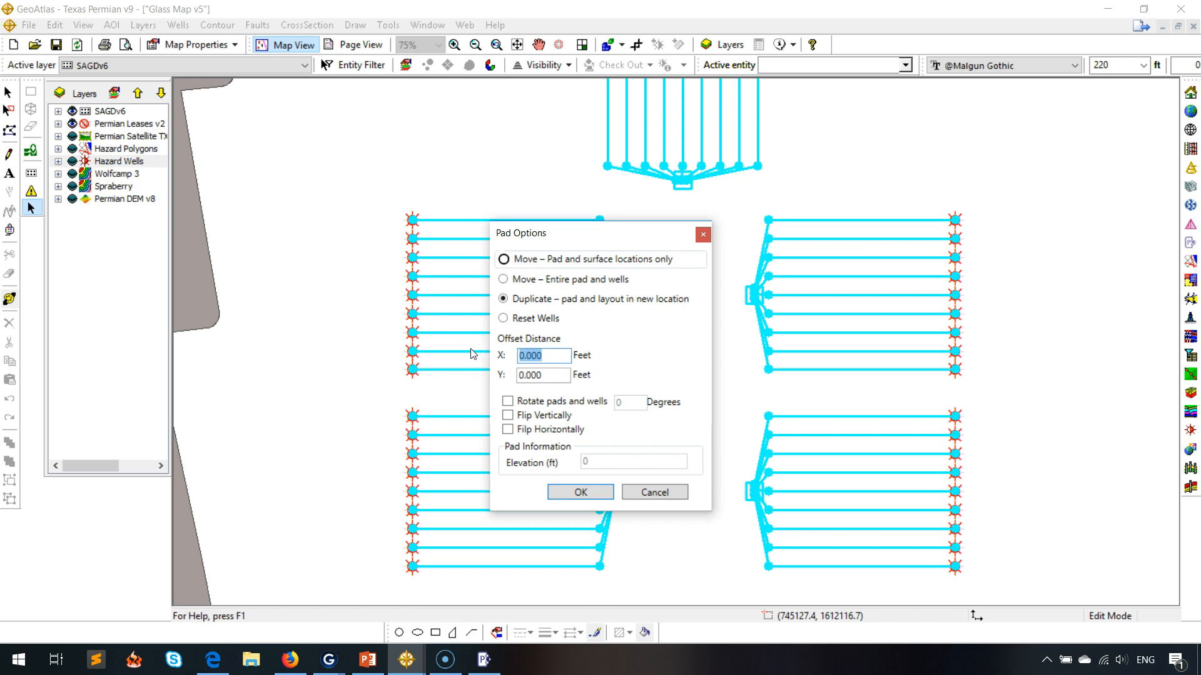
text(1)
click(593, 493)
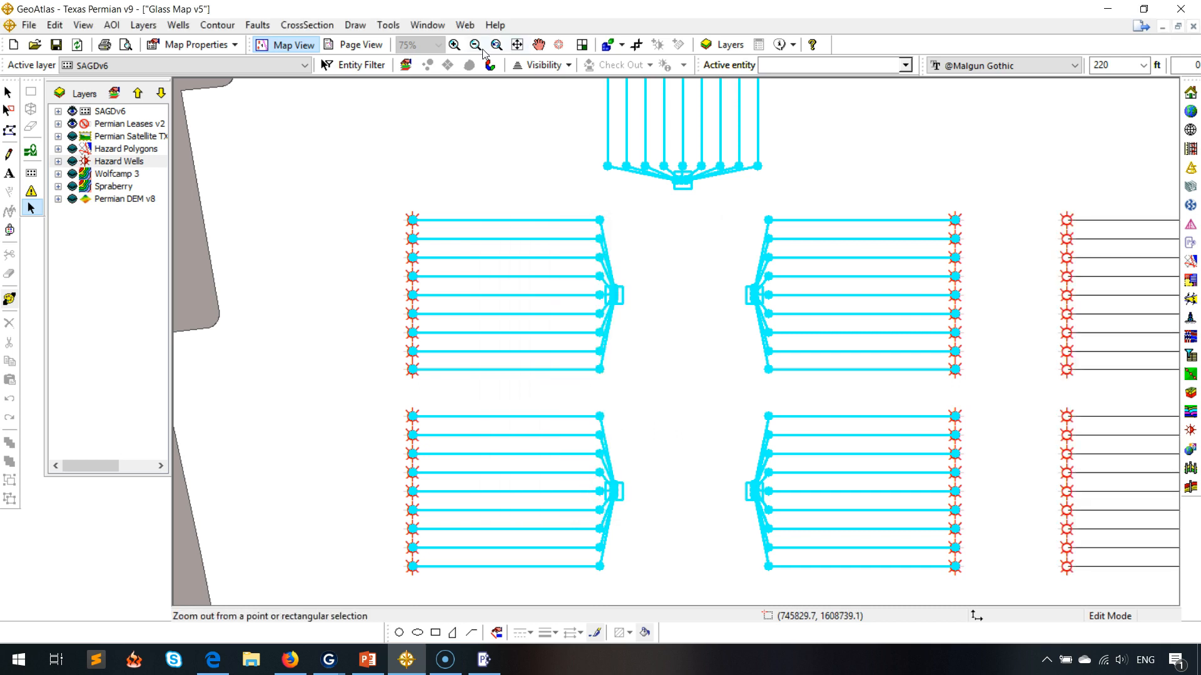
Zoom out and pan across the map to review the complete set of original and duplicated pads.
click(475, 44)
click(1086, 422)
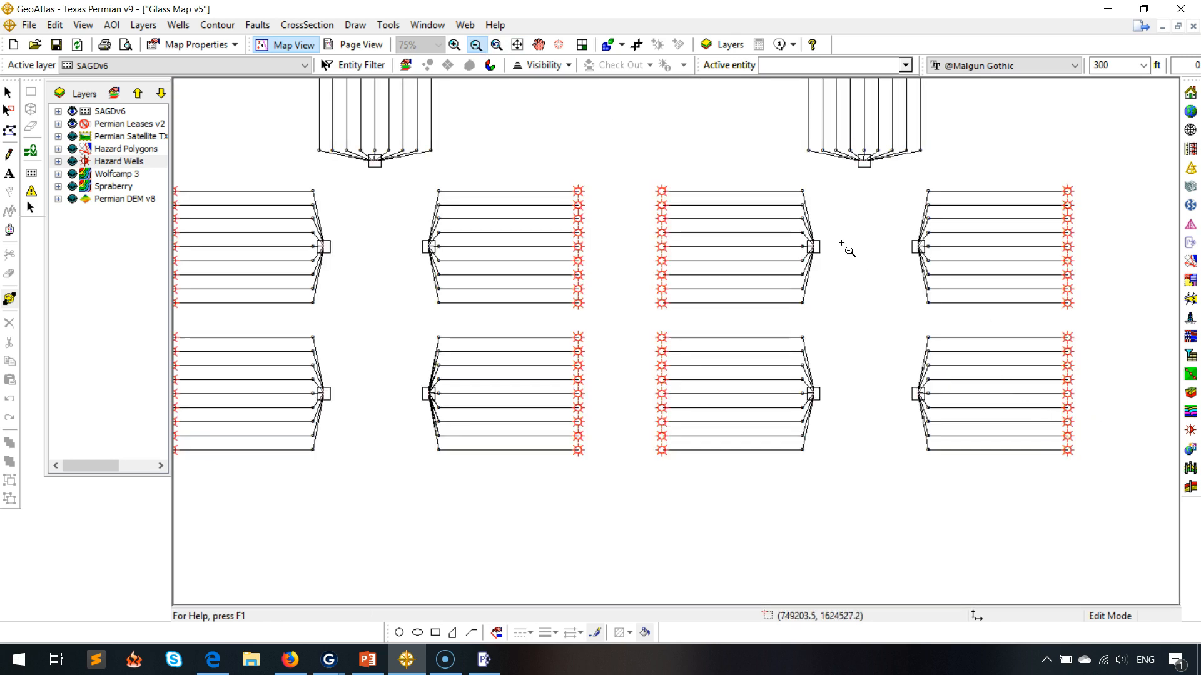
click(538, 45)
drag(640, 194, 691, 322)
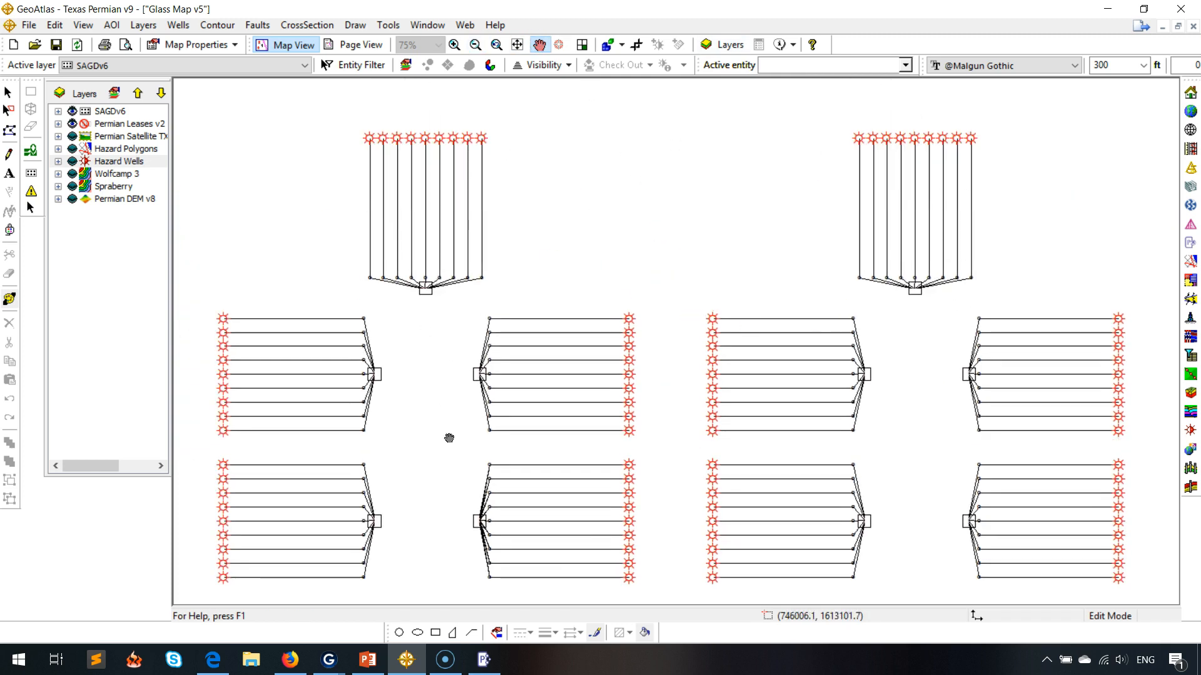
drag(960, 416, 958, 344)
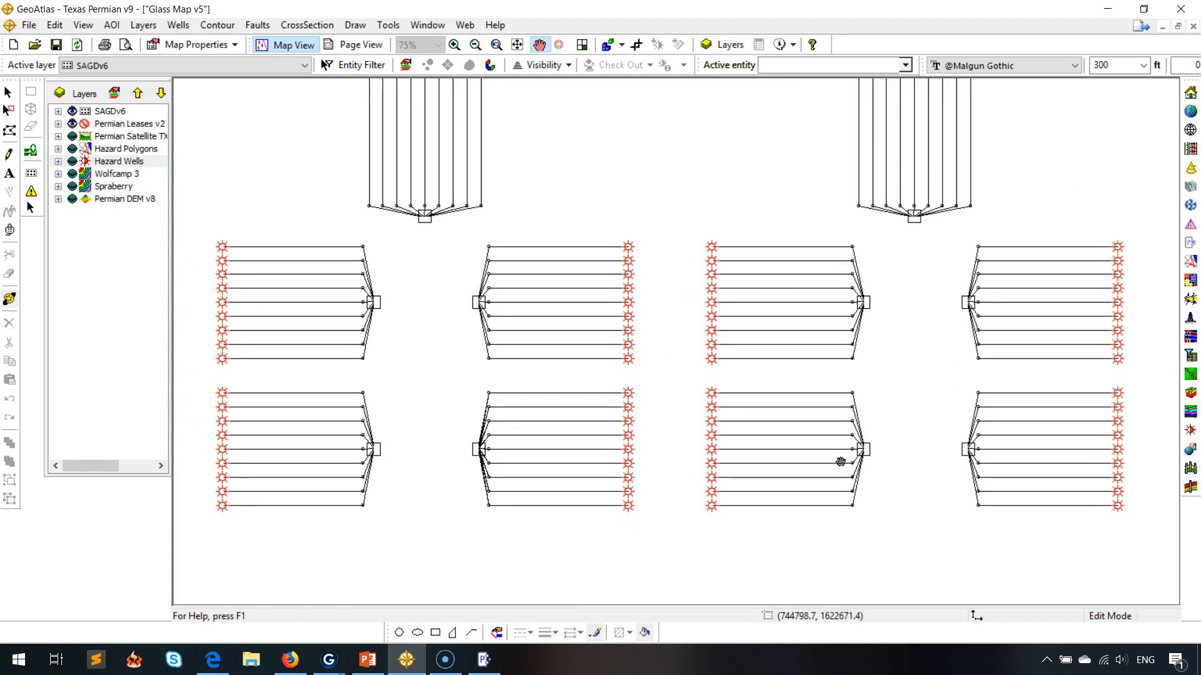
drag(761, 175, 850, 204)
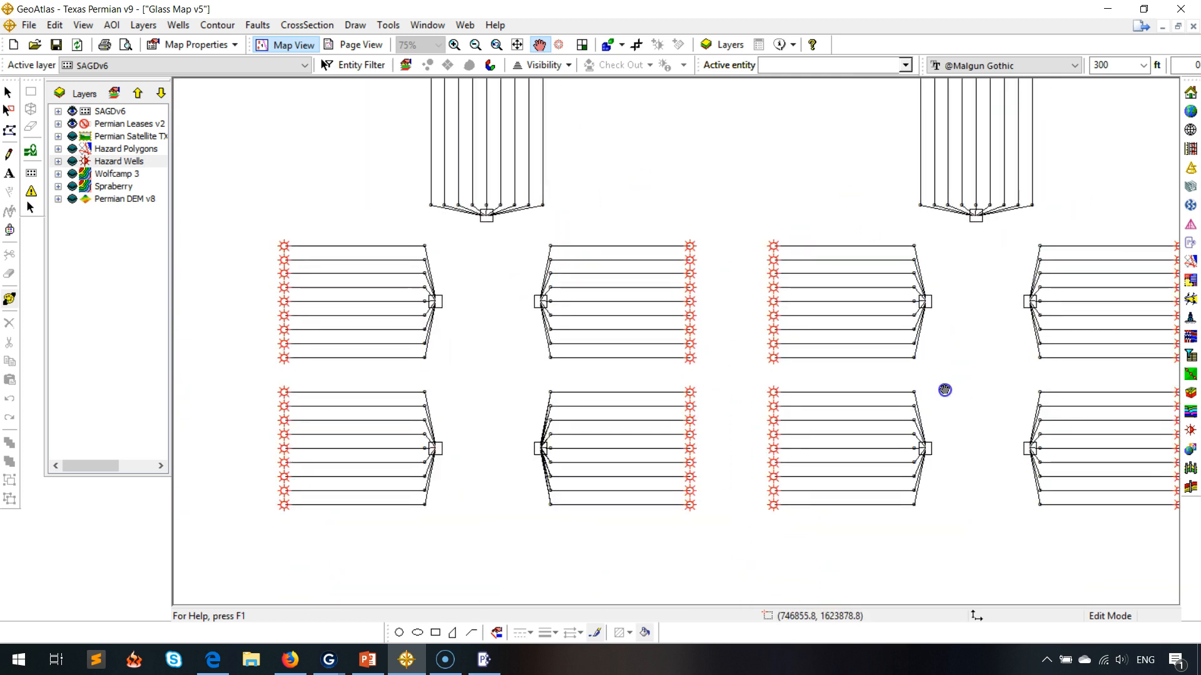
drag(944, 391, 899, 429)
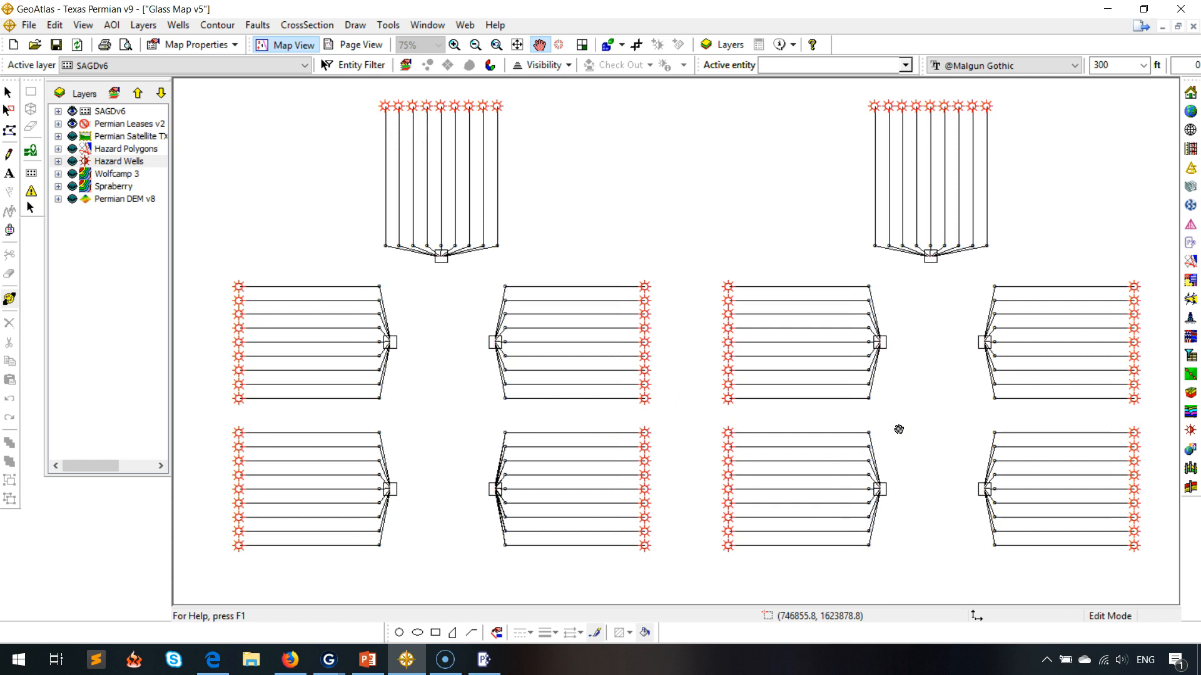
Switch back to the PowerPoint slide show presentation.
key(alt+Tab)
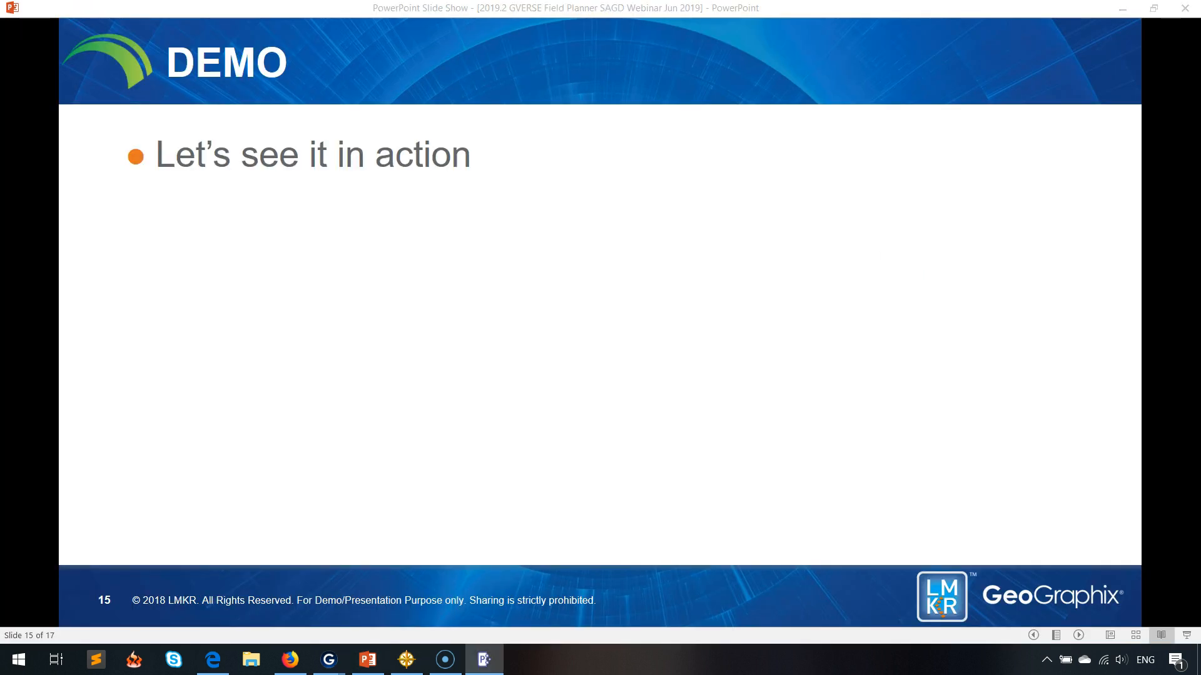
click(493, 349)
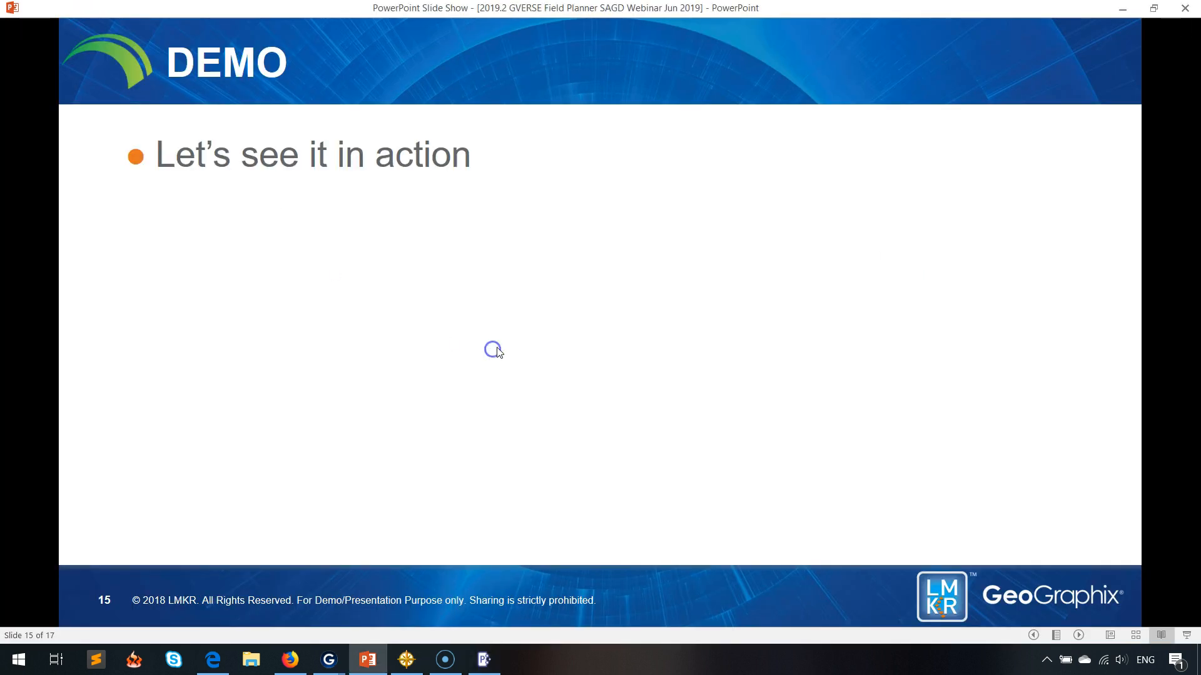